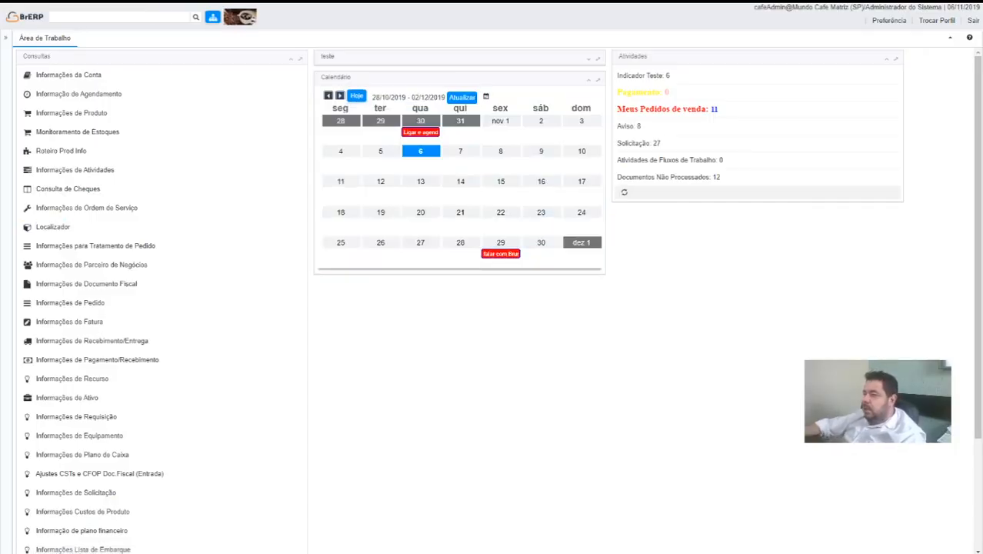
# Step: Open the Organização window and display the organization information of Mundo Cafe Filial(PR)
pyautogui.click(108, 17)
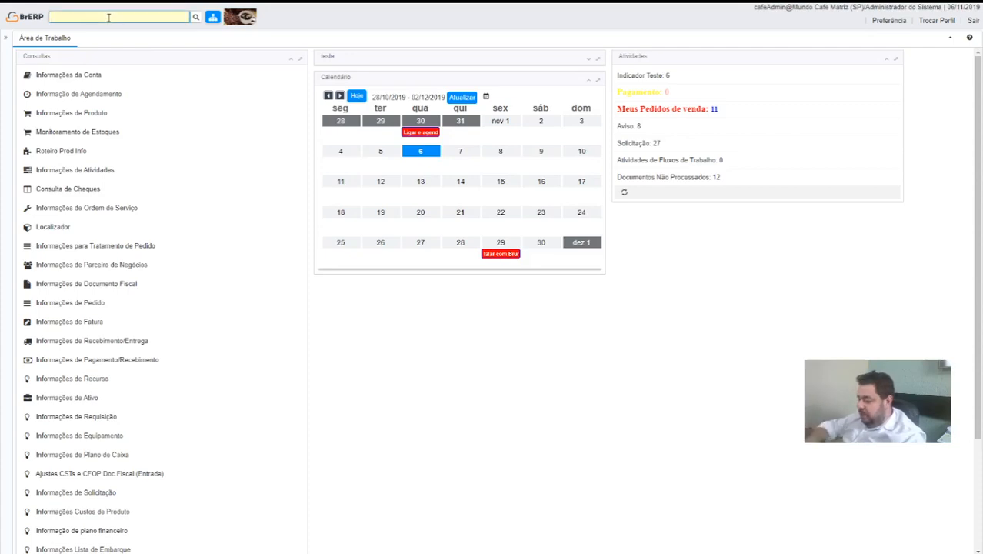
pyautogui.write('orga')
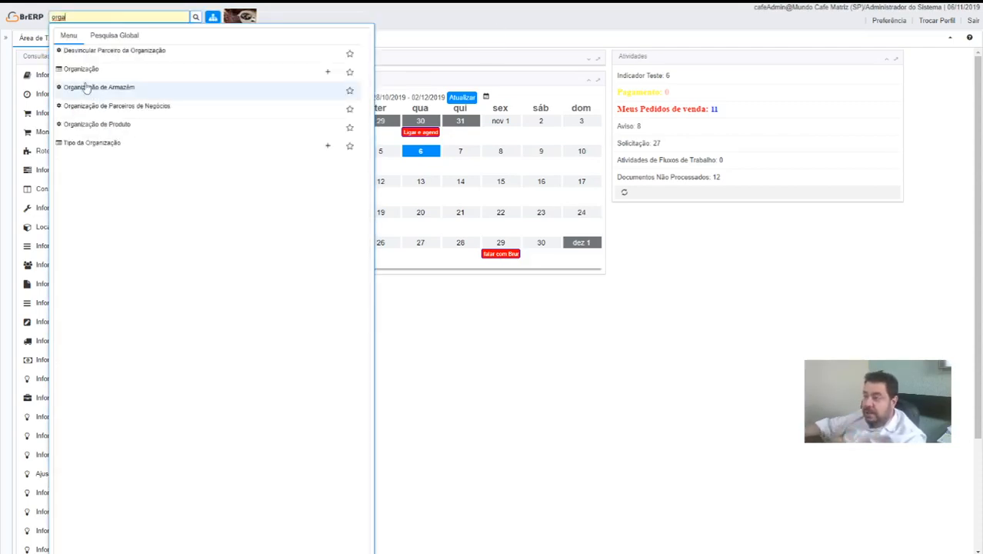
pyautogui.click(276, 67)
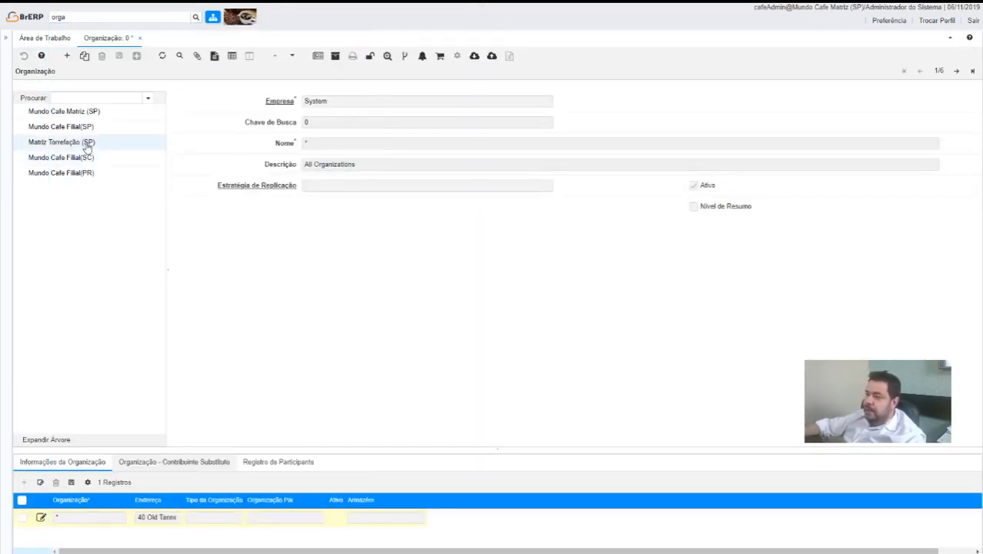
pyautogui.click(84, 142)
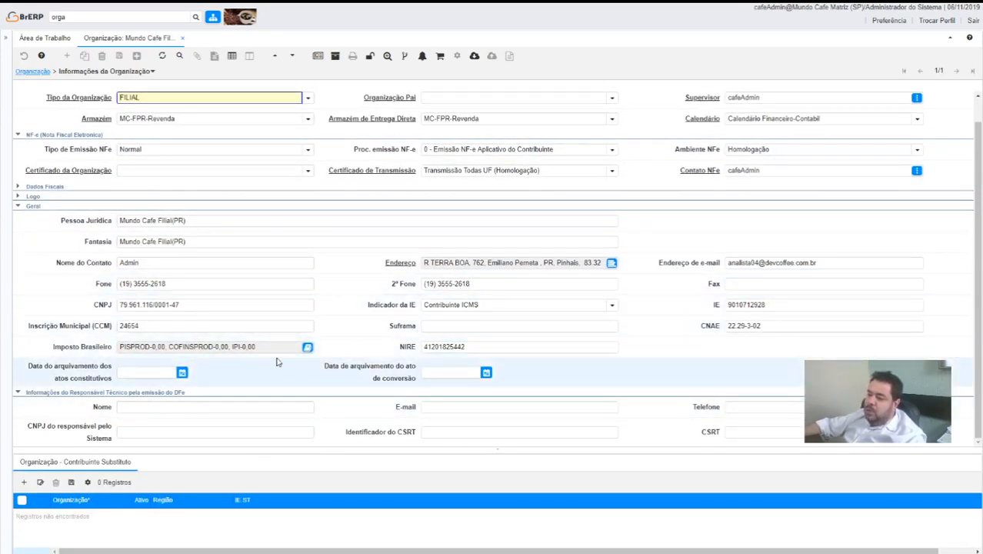
# Step: Review the PISPROD override parameters in the organization's Imposto Brasileiro settings, then leave them without editing
pyautogui.click(307, 348)
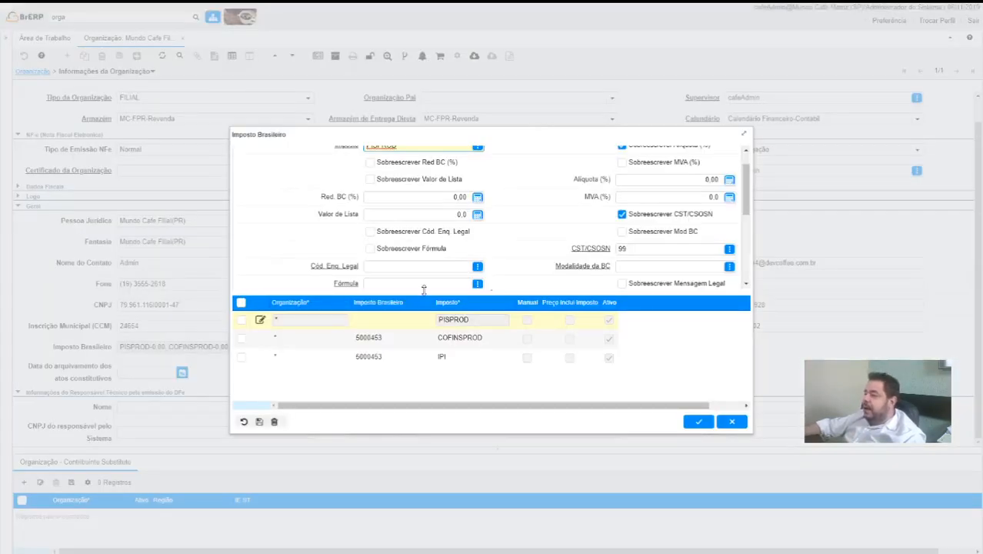
pyautogui.scroll(1, 460, 229)
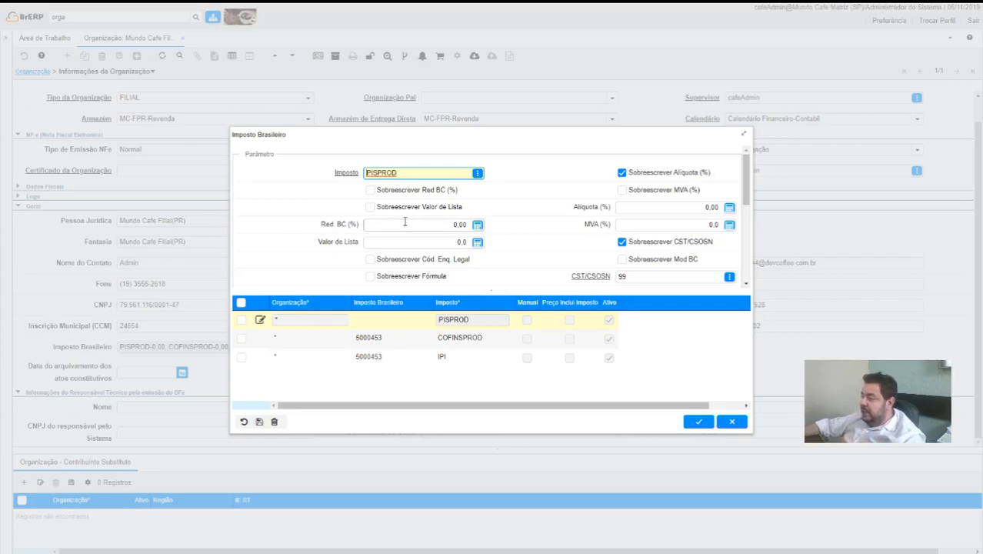
pyautogui.scroll(-4, 405, 222)
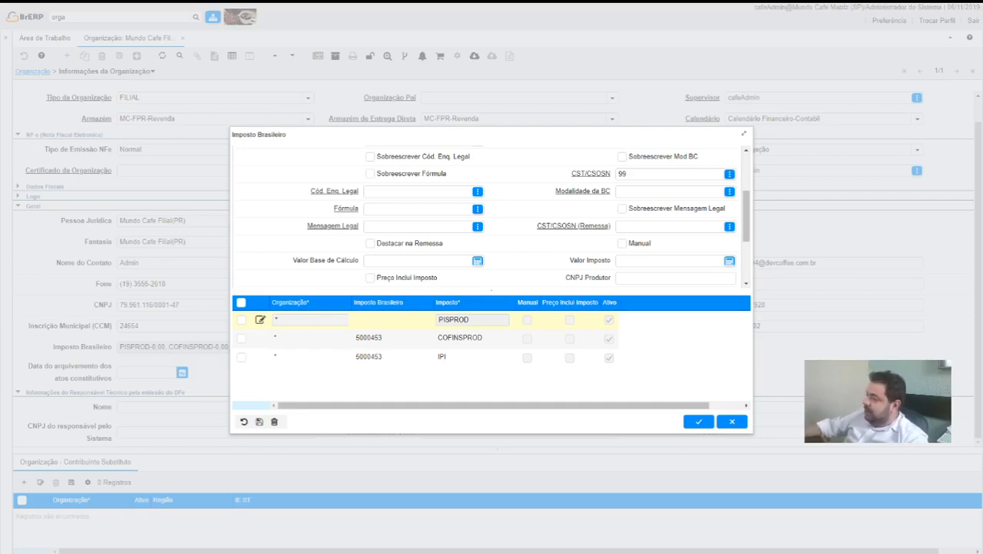
pyautogui.scroll(3, 597, 262)
pyautogui.scroll(-1, 630, 238)
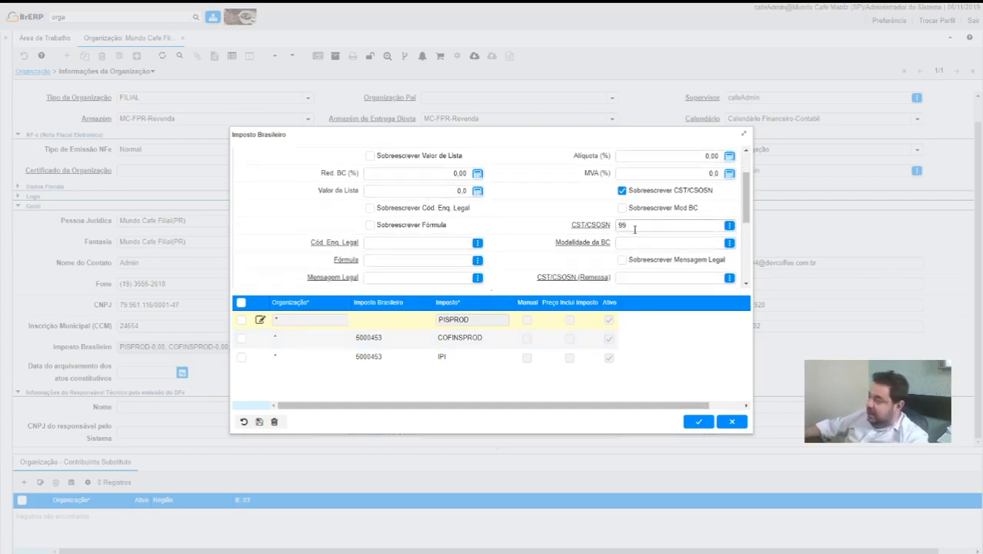
pyautogui.scroll(1, 635, 238)
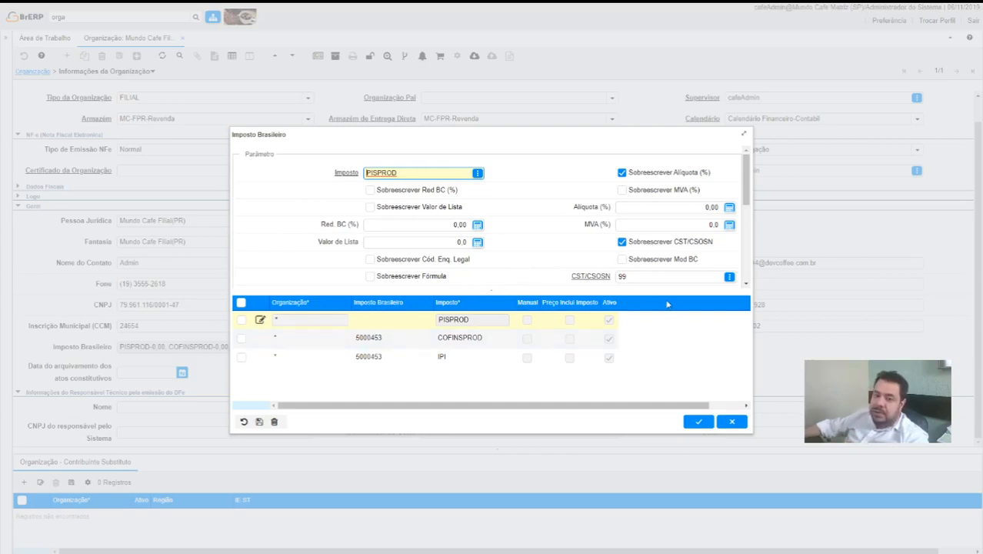
pyautogui.click(732, 421)
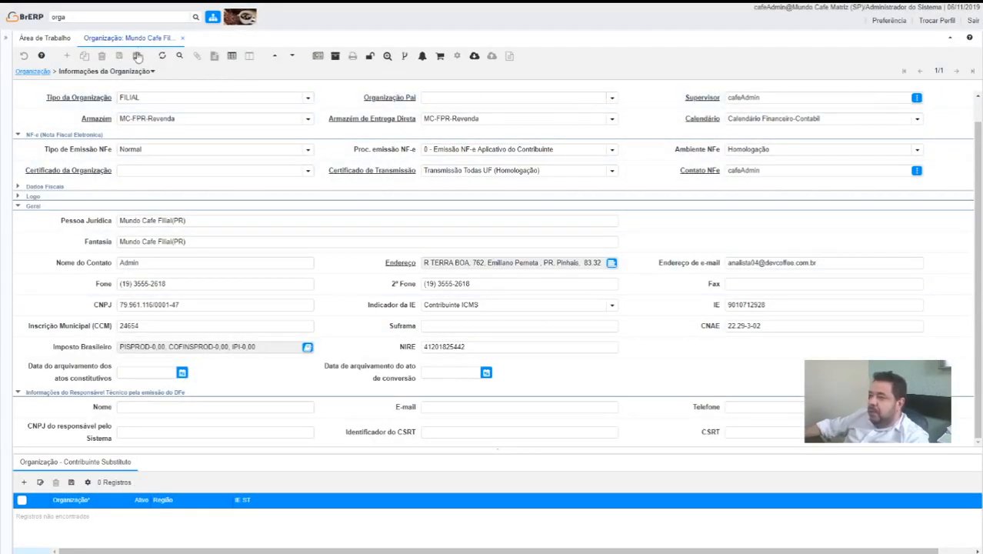
# Step: Close the Organização window and open Matriz de ISS
pyautogui.click(182, 38)
pyautogui.click(106, 18)
pyautogui.write('orga')
pyautogui.press('Return')
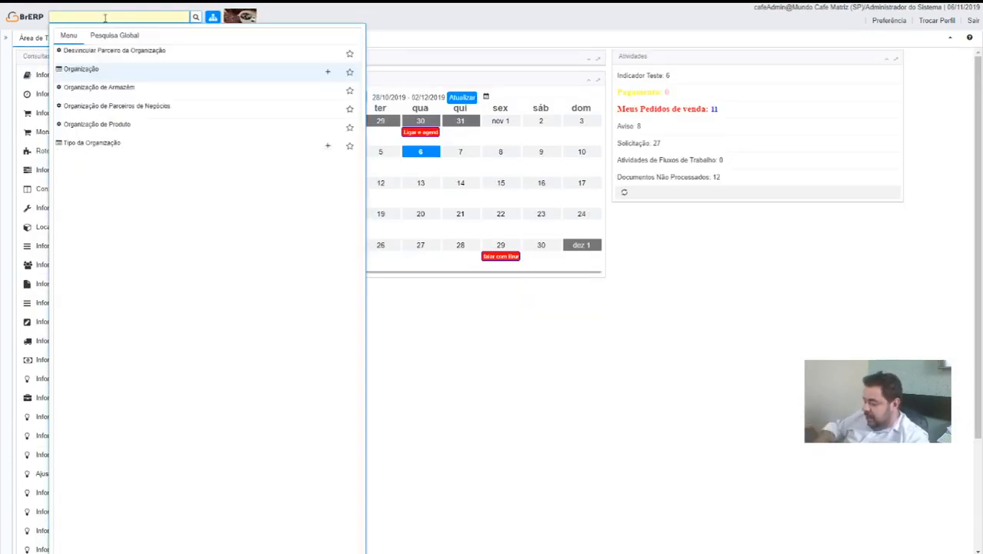
pyautogui.write('maytr')
pyautogui.press('BackSpace')
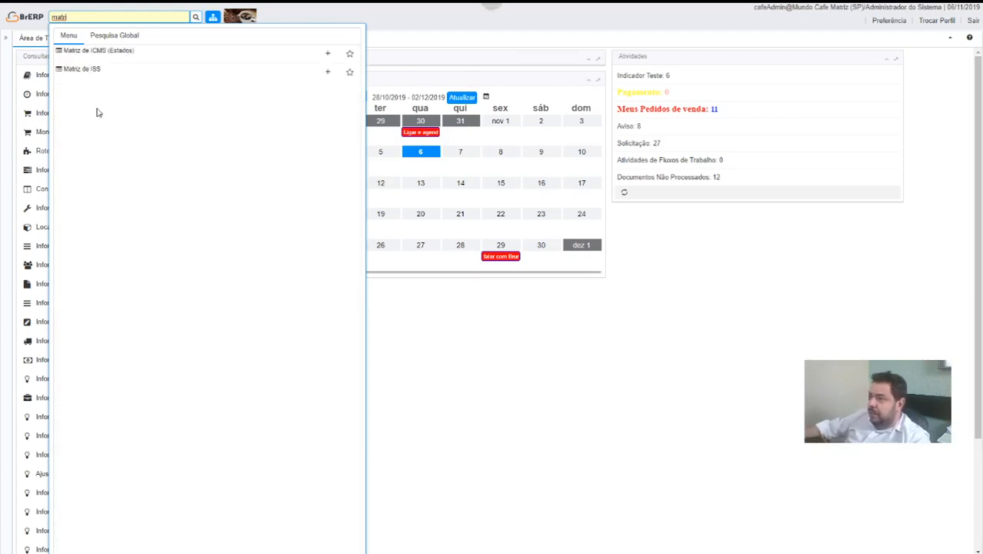
pyautogui.click(94, 75)
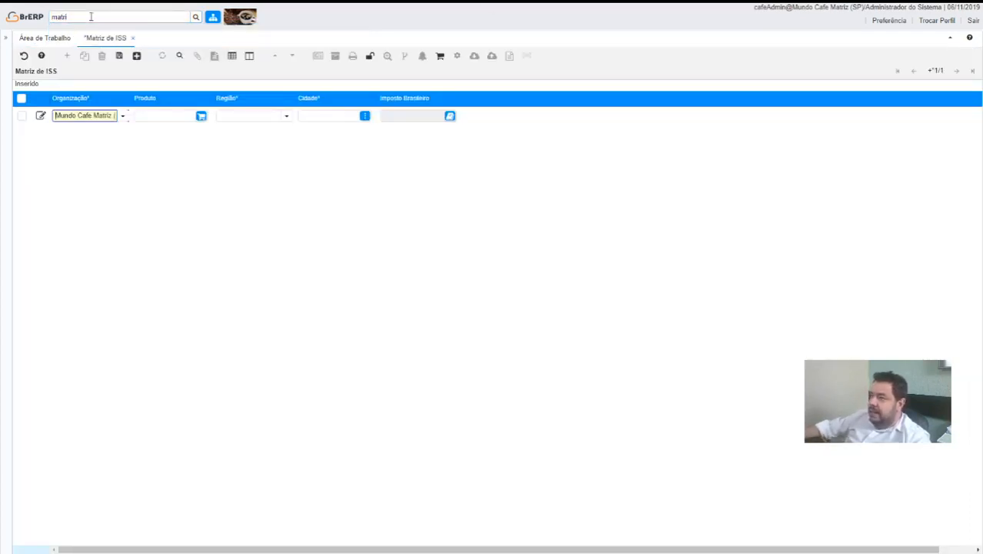
# Step: Open Matriz de ICMS (Estados) and show the AM to PR record in form view
pyautogui.click(89, 17)
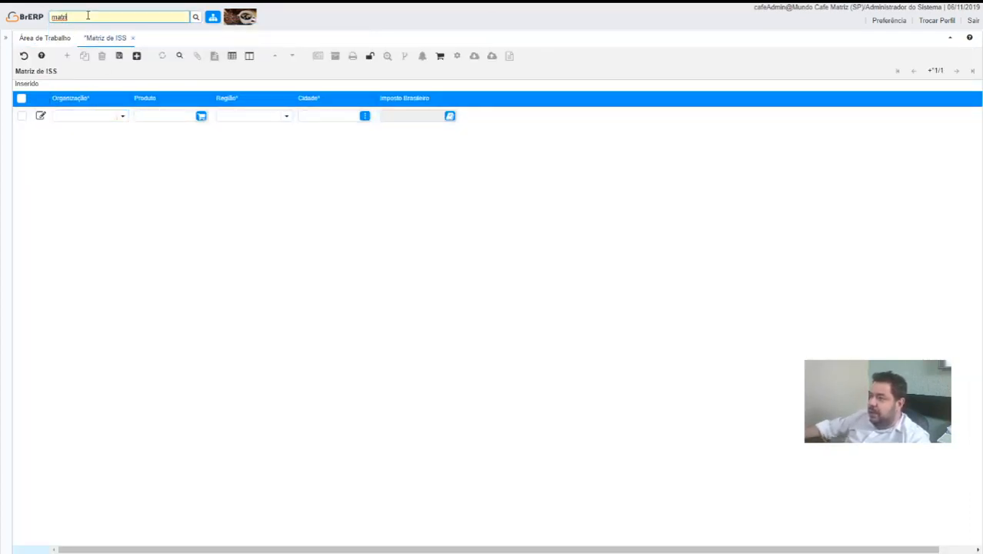
pyautogui.click(103, 53)
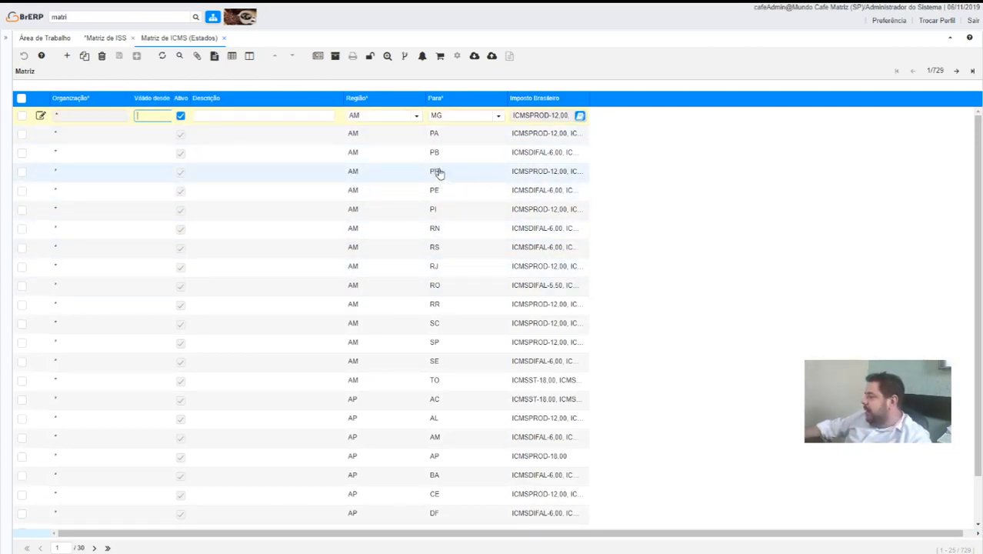
pyautogui.click(479, 174)
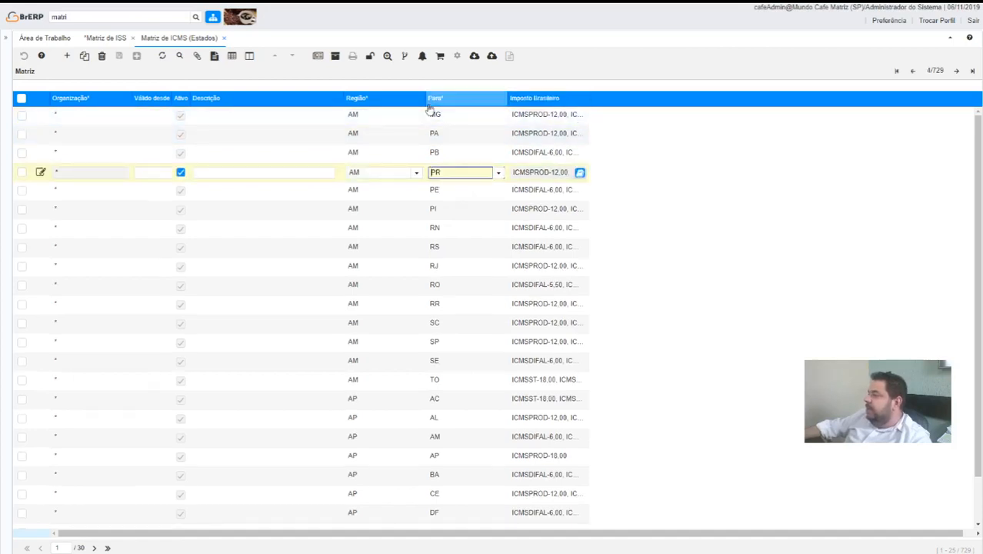
pyautogui.click(251, 56)
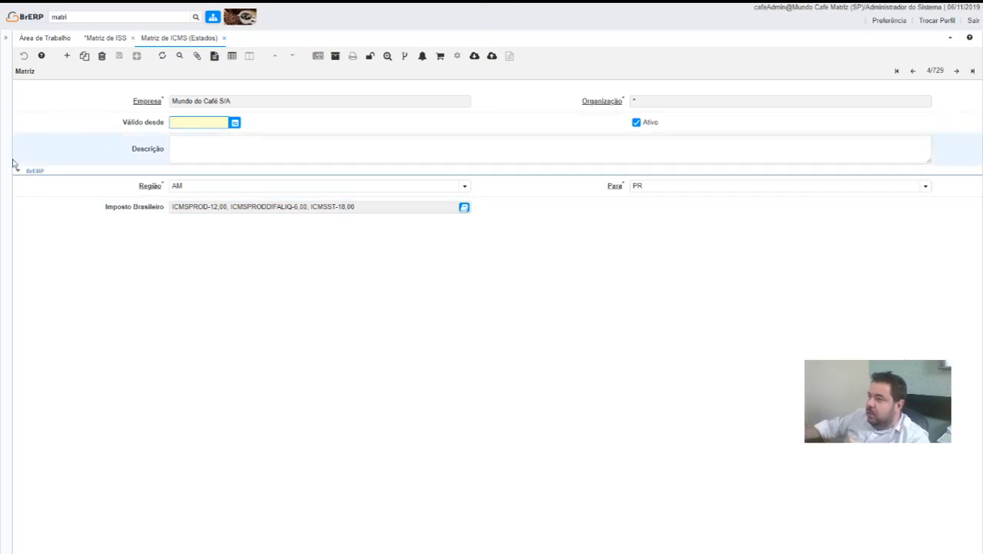
# Step: Find the ICMS matrix record with SP as Região and SP as Para
pyautogui.click(180, 57)
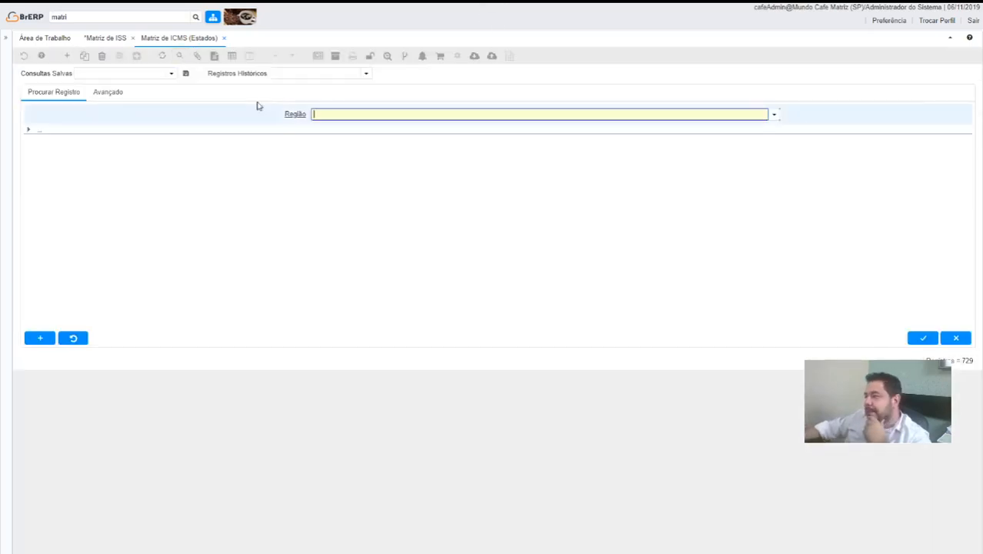
pyautogui.write('SP')
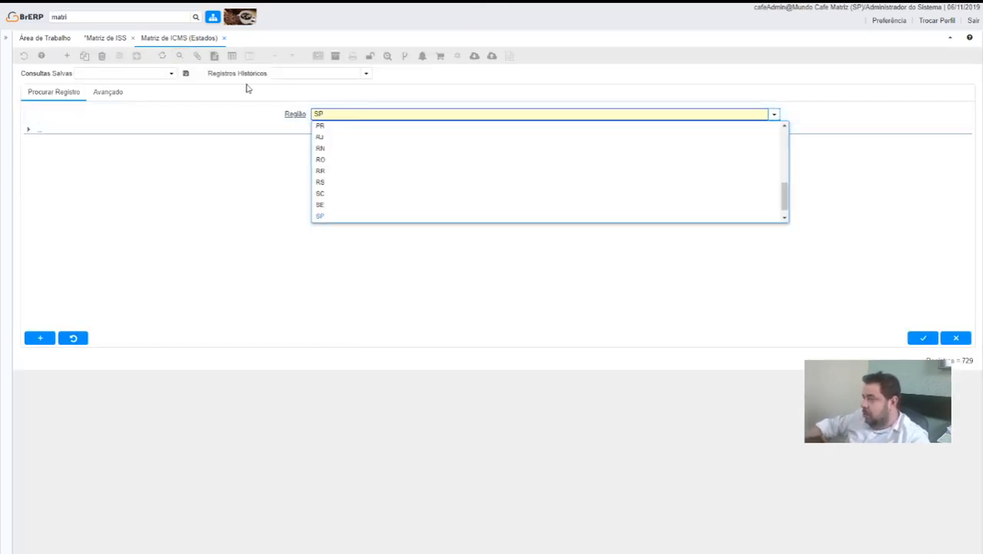
pyautogui.click(28, 130)
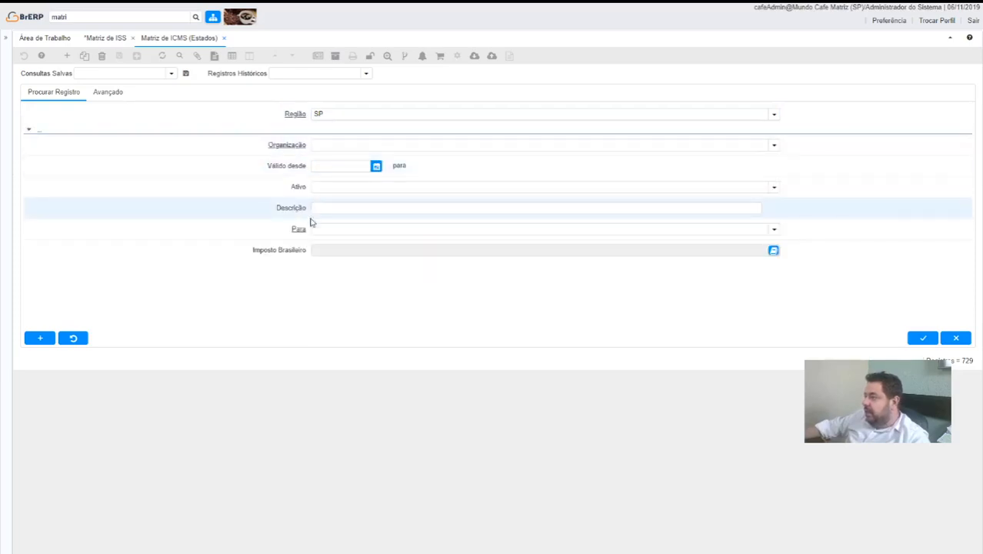
pyautogui.click(337, 229)
pyautogui.write('SP')
pyautogui.click(677, 344)
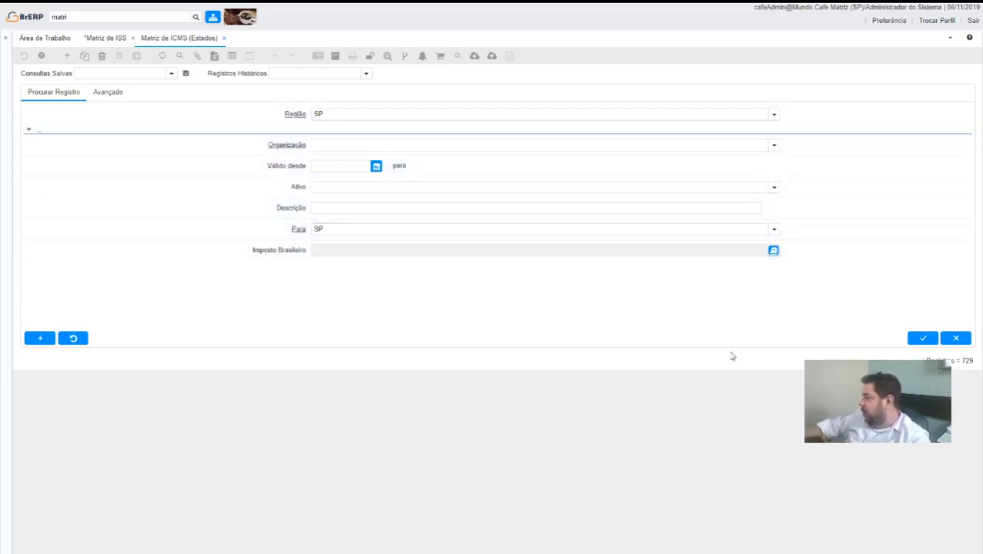
pyautogui.click(923, 339)
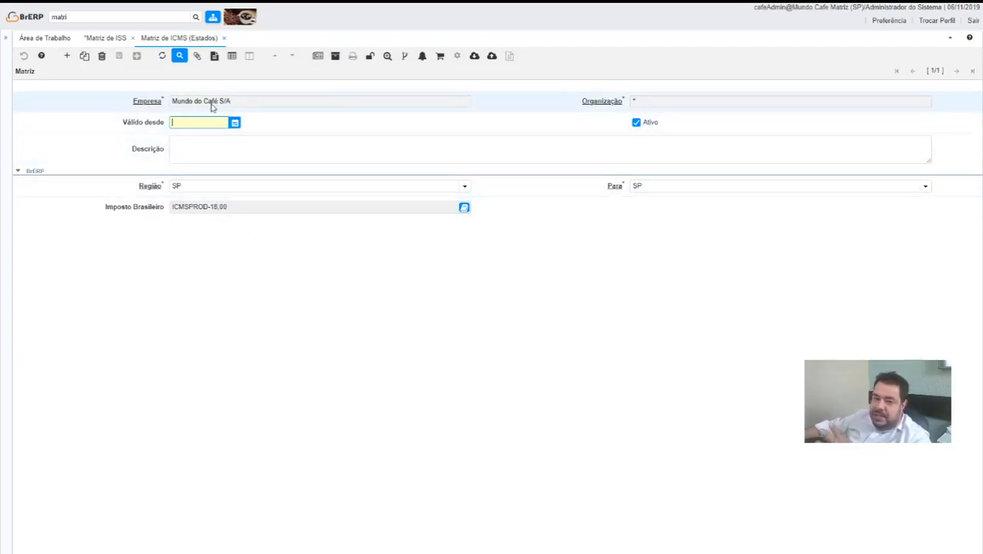
# Step: Change the ICMS matrix search so that Para is MG and display the SP to MG record
pyautogui.click(179, 56)
pyautogui.press('Tab')
pyautogui.press('Tab')
pyautogui.press('Tab')
pyautogui.press('Tab')
pyautogui.press('Tab')
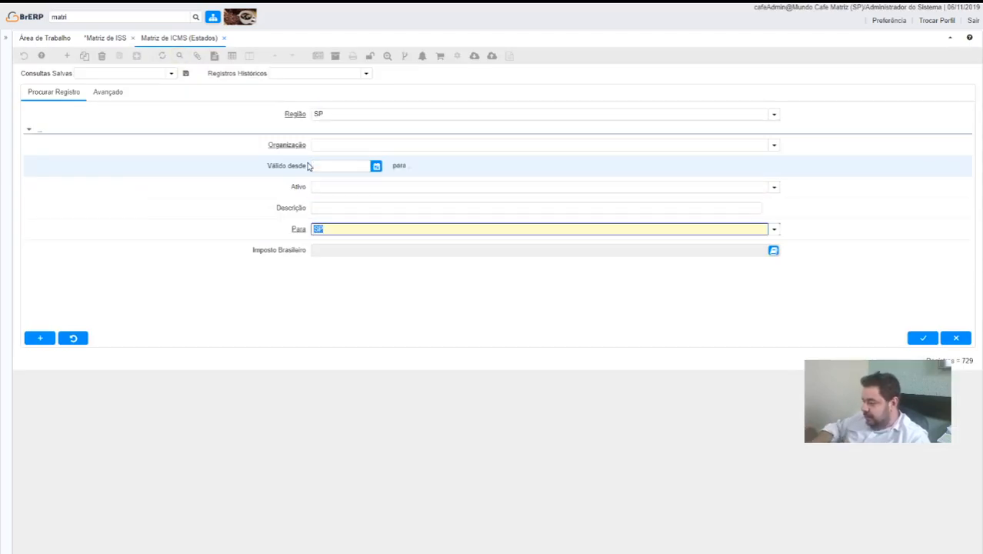
pyautogui.write('MG')
pyautogui.press('Tab')
pyautogui.click(926, 338)
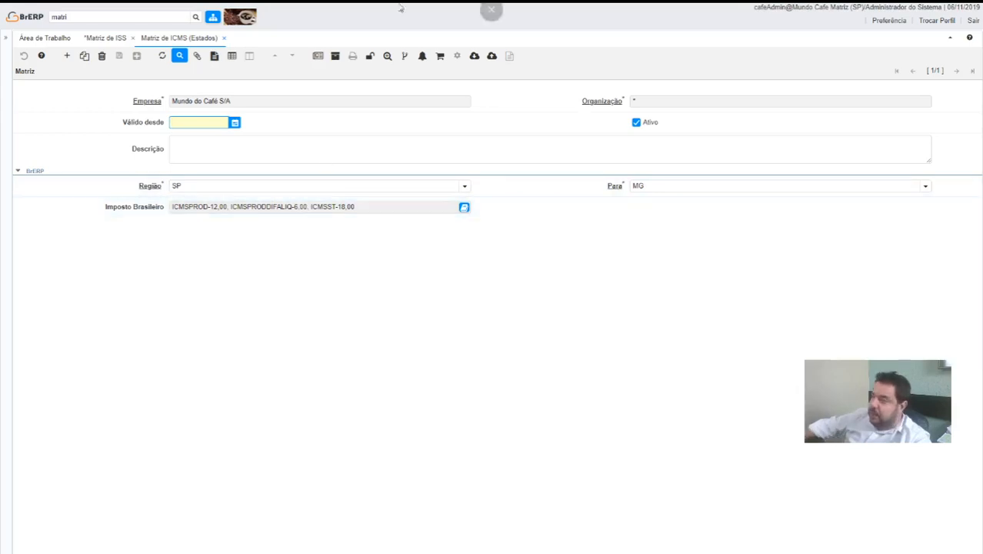
# Step: Close the ICMS matrix and set the ISS matrix record's Região to SP and Cidade to Pirassununga in form view
pyautogui.click(226, 39)
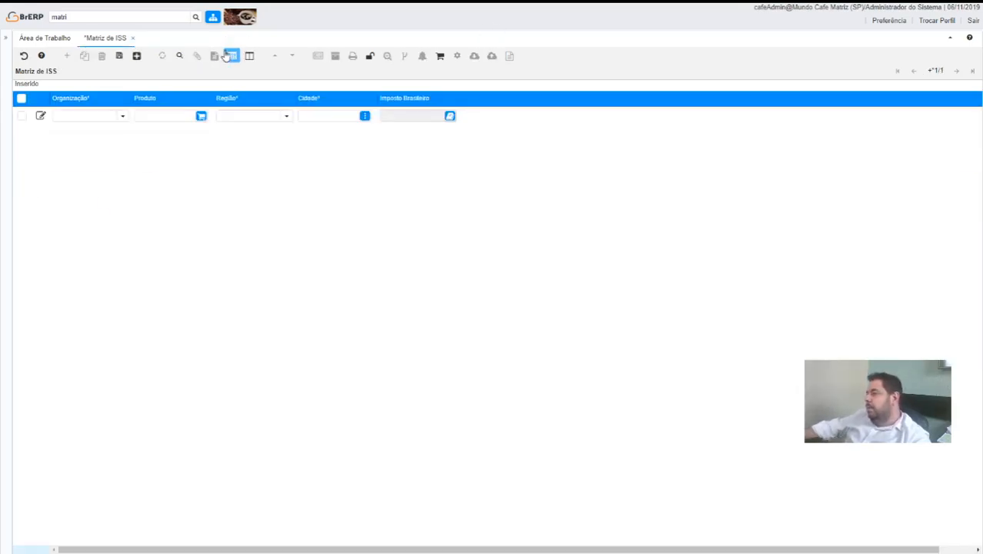
pyautogui.click(232, 56)
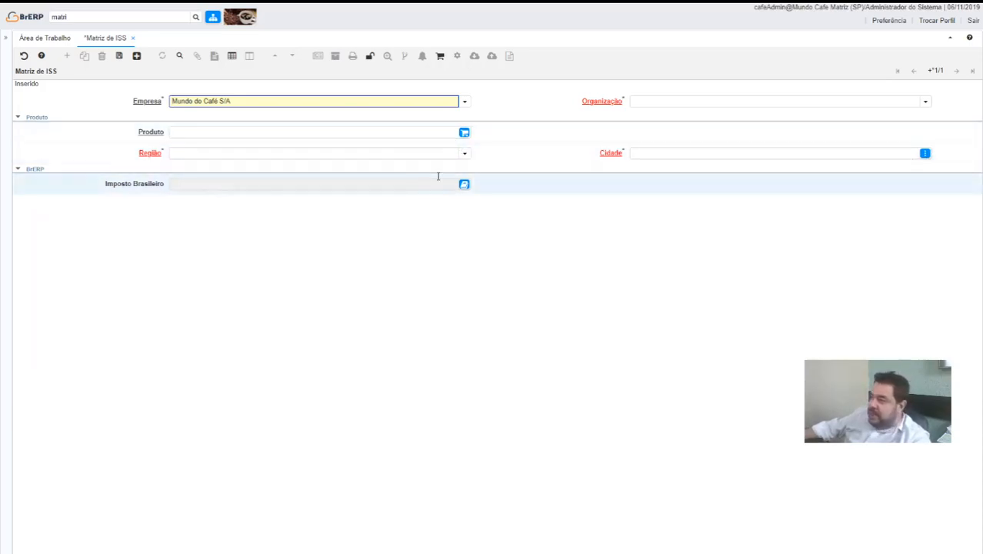
pyautogui.click(316, 152)
pyautogui.click(322, 130)
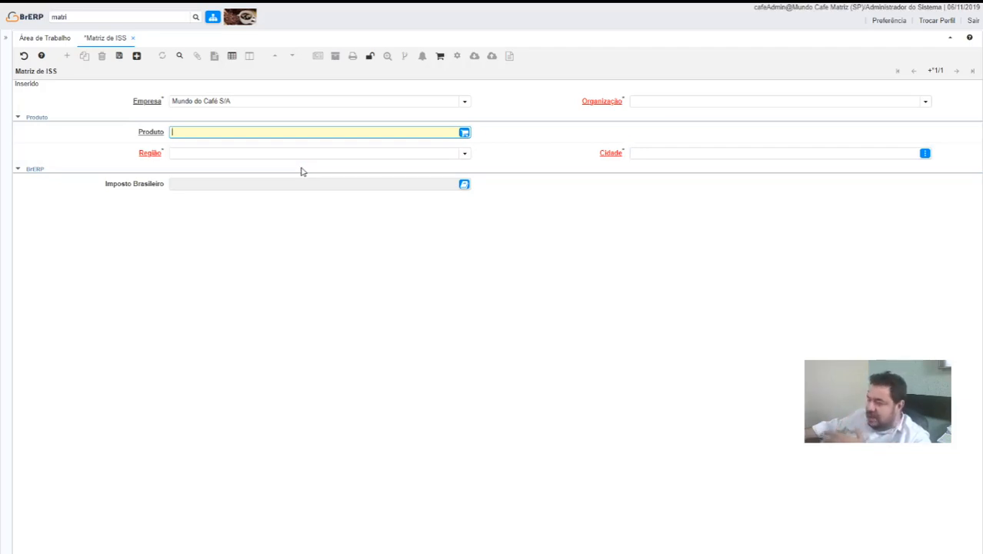
pyautogui.click(277, 153)
pyautogui.write('PA')
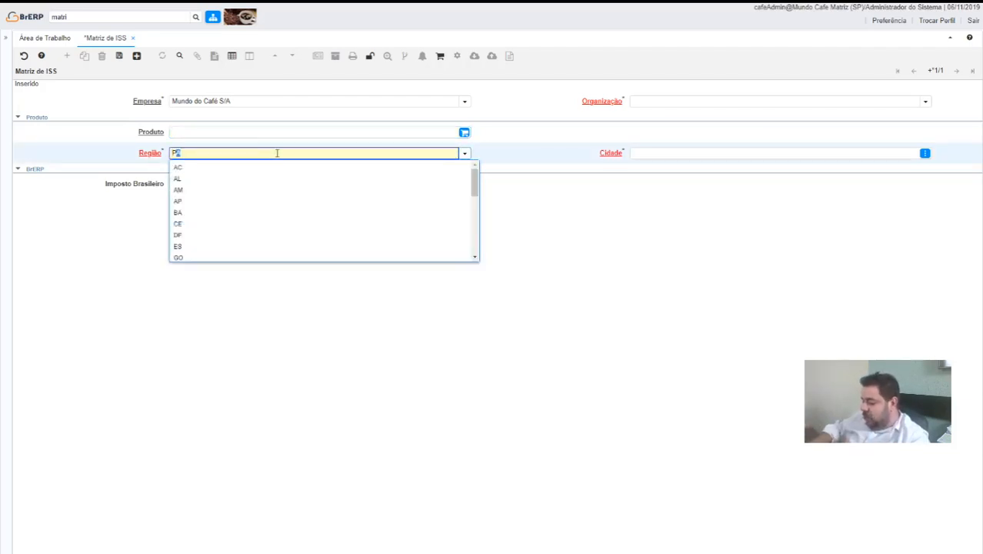
pyautogui.write('SP')
pyautogui.press('Tab')
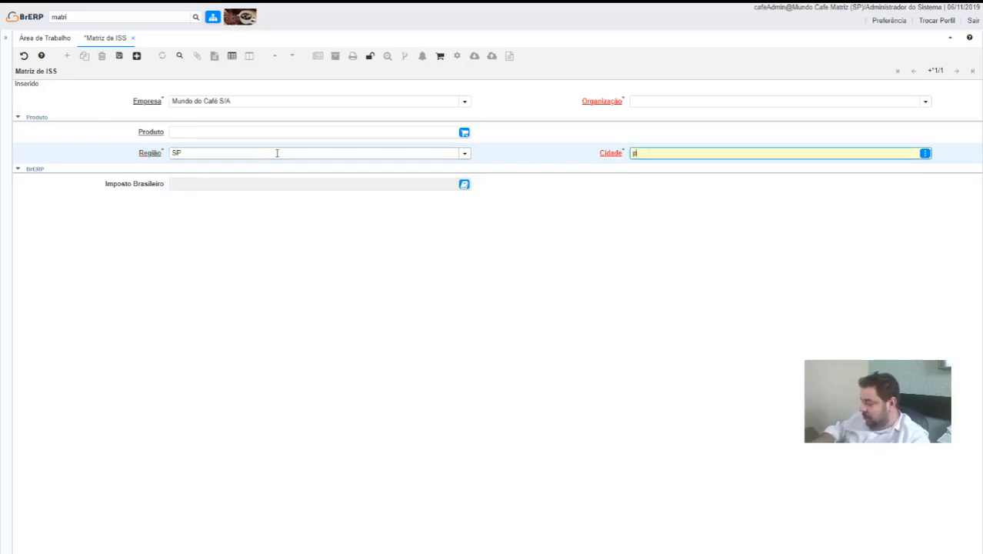
pyautogui.write('pirassununga')
pyautogui.press('Tab')
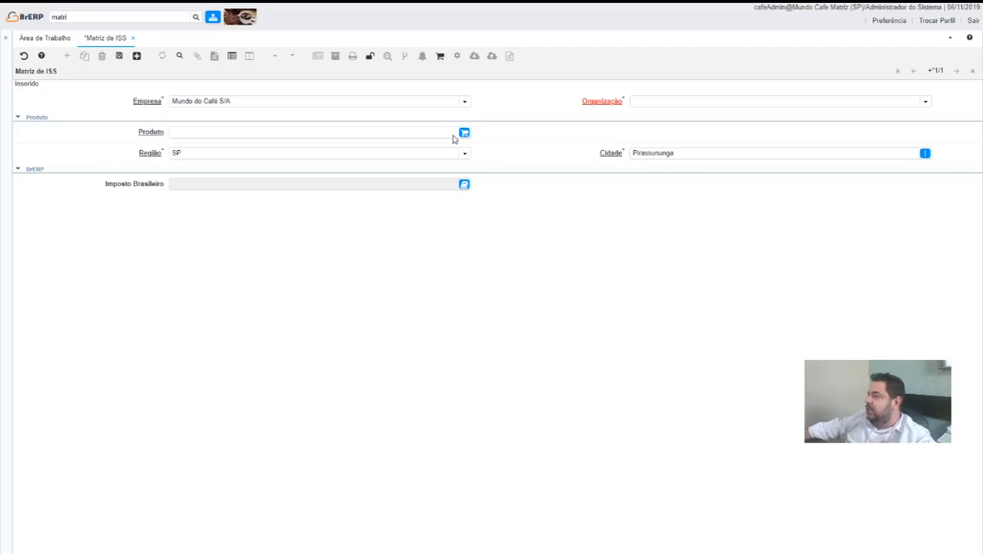
# Step: In the ISS record's Imposto Brasileiro parameters, enable Sobreescrever Alíquota (%) and set Alíquota to 10
pyautogui.scroll(1, 543, 189)
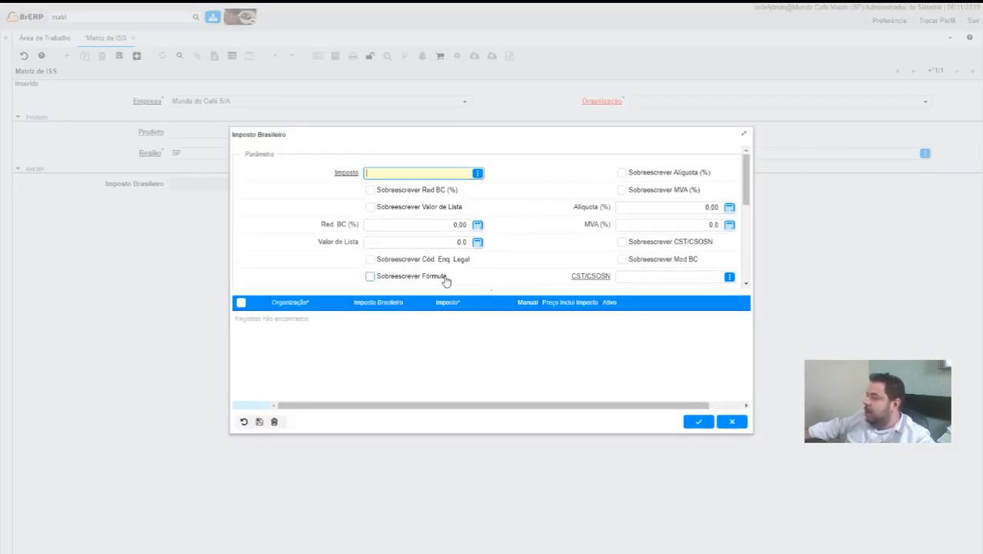
pyautogui.press('Tab')
pyautogui.click(622, 173)
pyautogui.click(650, 206)
pyautogui.write('10')
pyautogui.press('Tab')
pyautogui.press('Tab')
pyautogui.press('Tab')
pyautogui.press('Tab')
pyautogui.press('Tab')
pyautogui.press('Tab')
# Step: Enable Sobreescrever Cód. Enq. Legal and set the Cód. Enq. Legal to 999
pyautogui.click(383, 259)
pyautogui.scroll(-3, 408, 246)
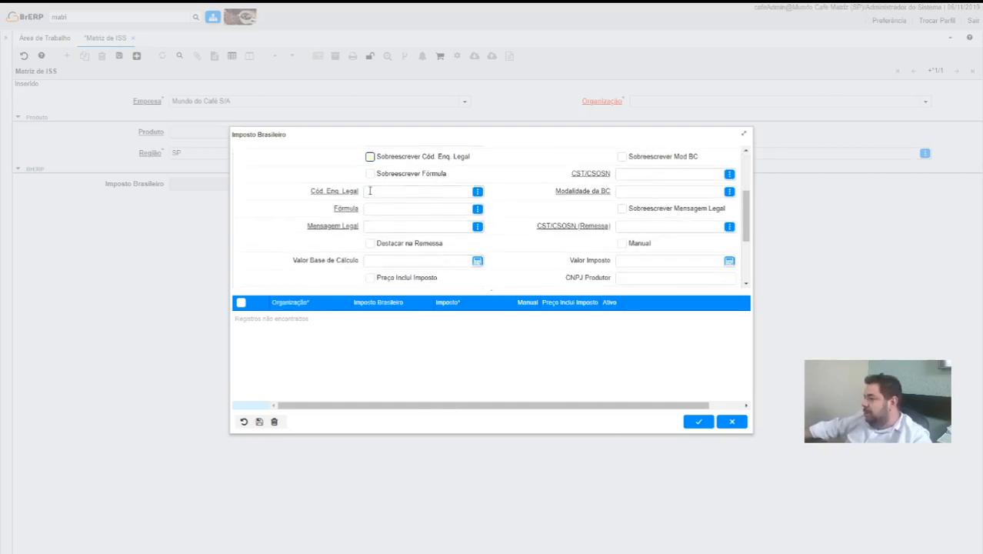
pyautogui.click(378, 191)
pyautogui.write('999')
pyautogui.press('Tab')
# Step: Look up the available formulas and choose Exemplo Formula 1 as the tax Fórmula
pyautogui.scroll(2, 429, 250)
pyautogui.scroll(-2, 470, 246)
pyautogui.click(477, 211)
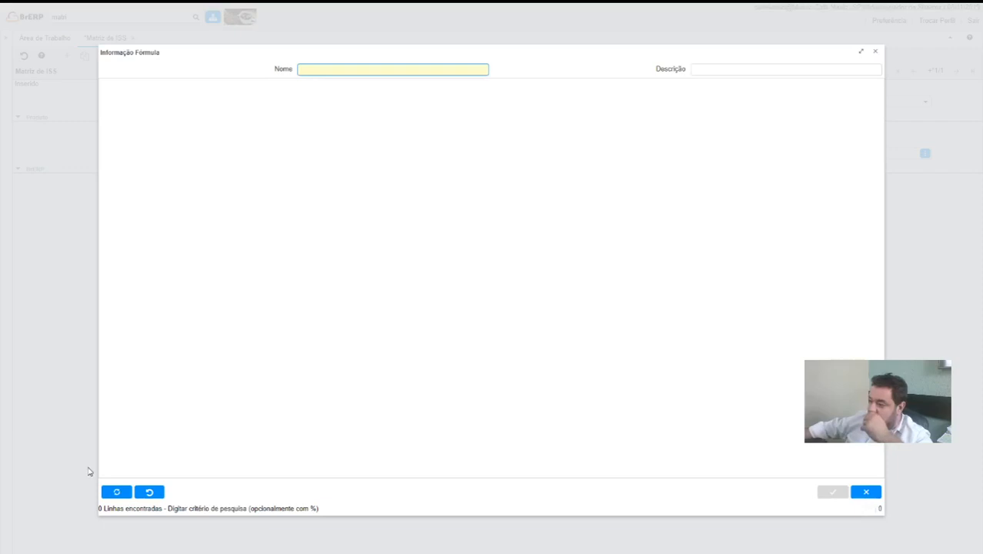
pyautogui.click(116, 491)
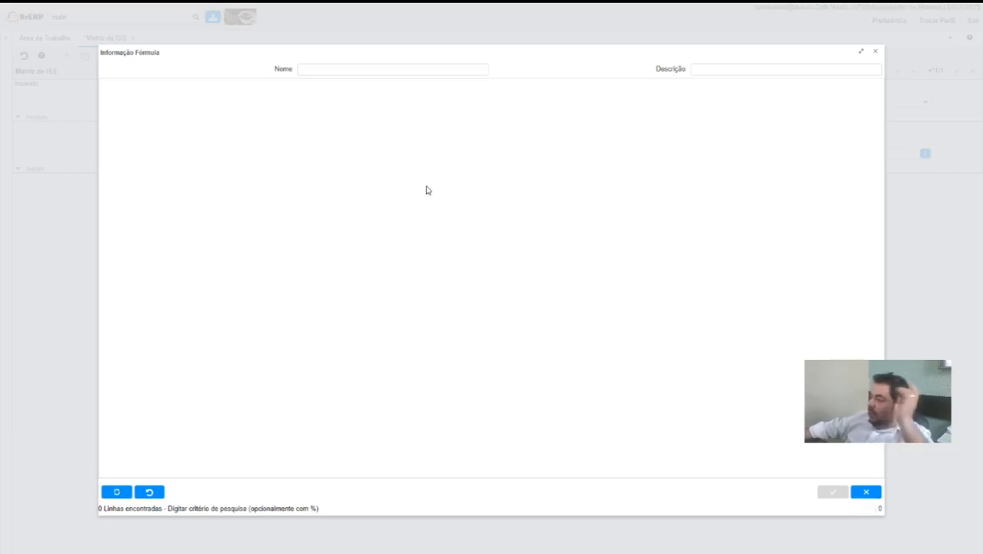
pyautogui.doubleClick(383, 300)
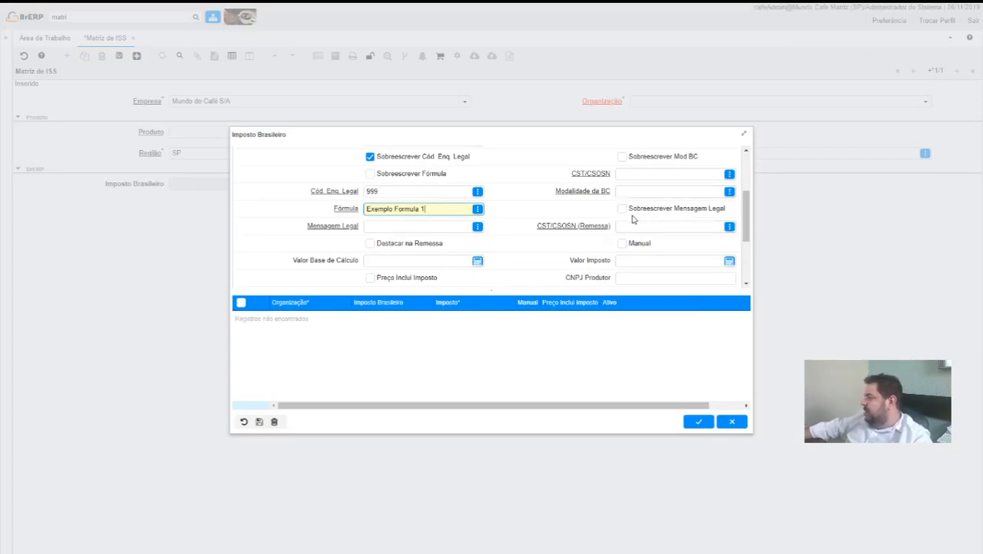
# Step: In the ISS record's Imposto Brasileiro parameters, enable Sobreescrever CST/CSOSN and enter 00 as the CST/CSOSN
pyautogui.scroll(1, 619, 173)
pyautogui.click(622, 190)
pyautogui.click(630, 223)
pyautogui.write('00')
pyautogui.press('Tab')
# Step: Discard the tax parameters and the unsaved ISS matrix record, and close the ISS matrix
pyautogui.click(246, 423)
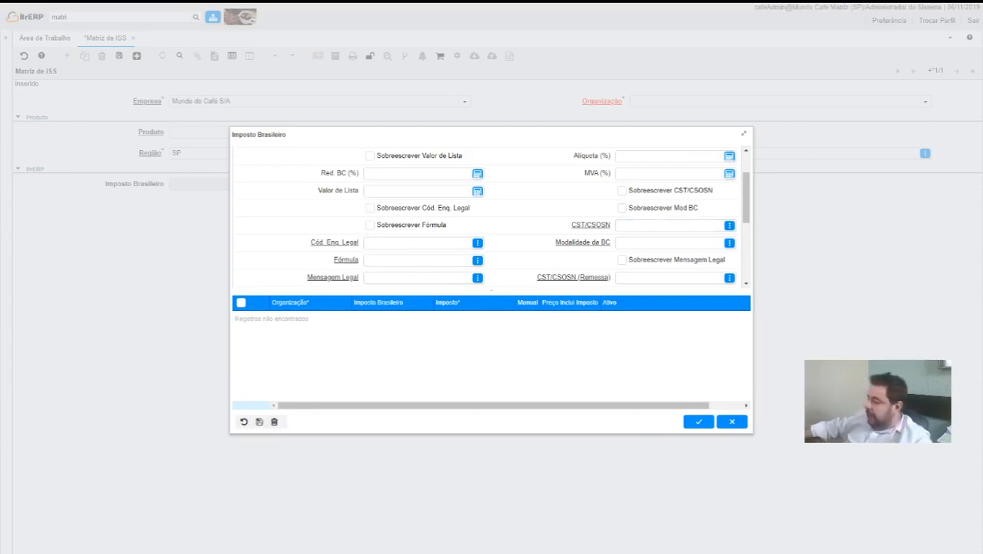
pyautogui.click(729, 423)
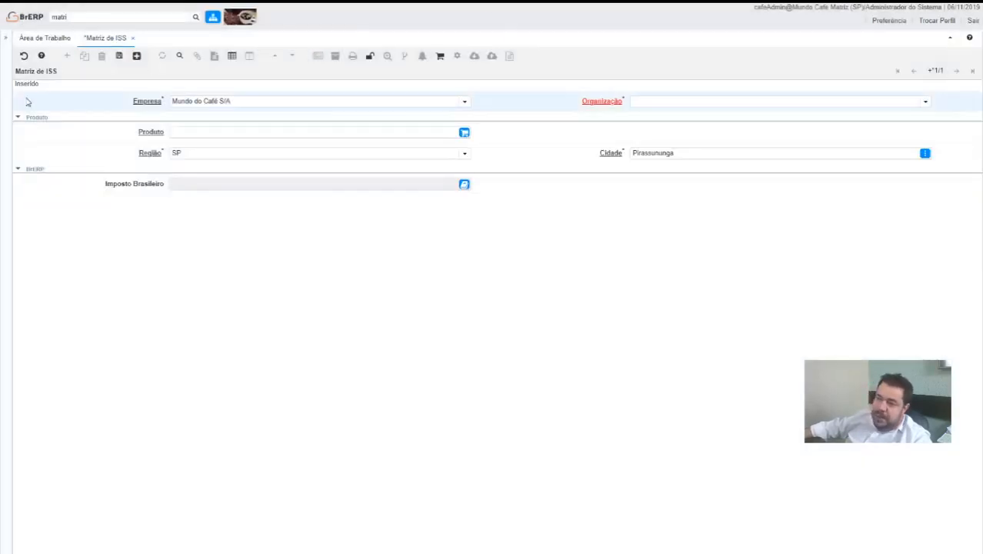
pyautogui.click(23, 55)
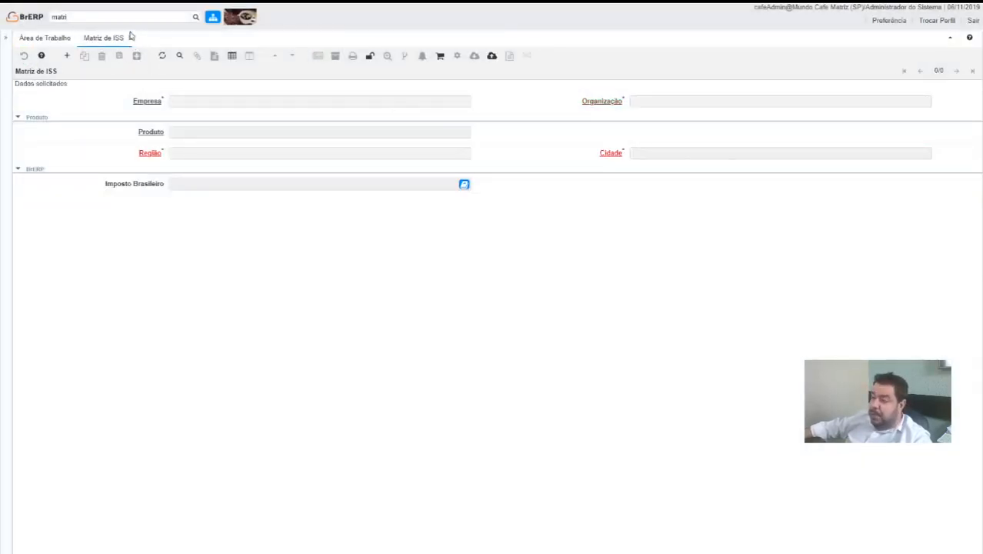
pyautogui.click(129, 38)
# Step: Find the NCM window, load all its records and view NCM 8301.10.00 in form view
pyautogui.click(125, 17)
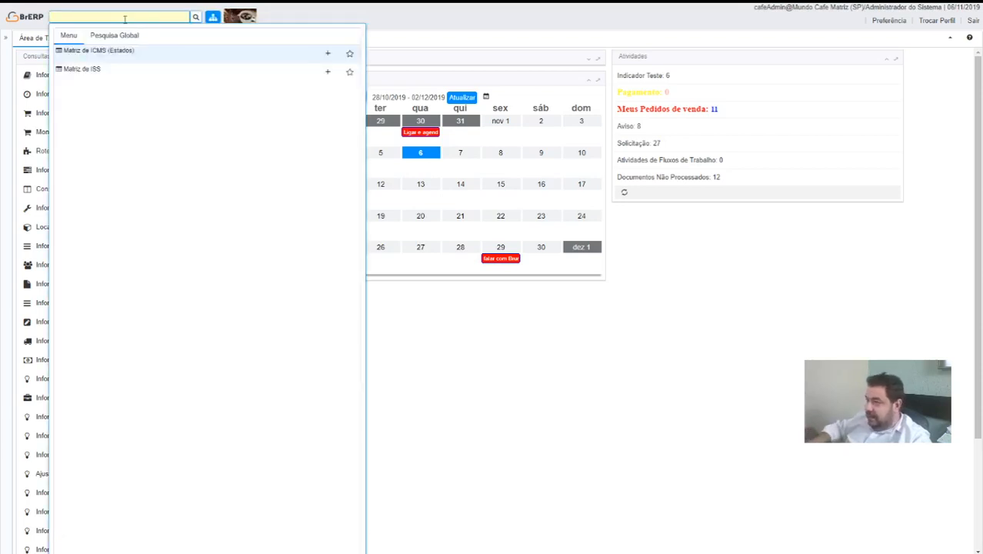
pyautogui.write('ncm')
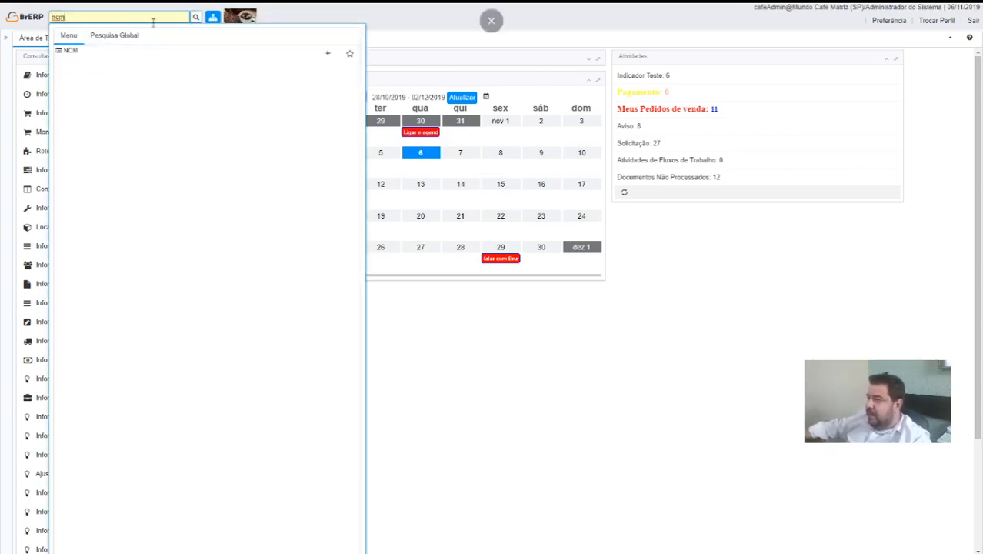
pyautogui.click(82, 60)
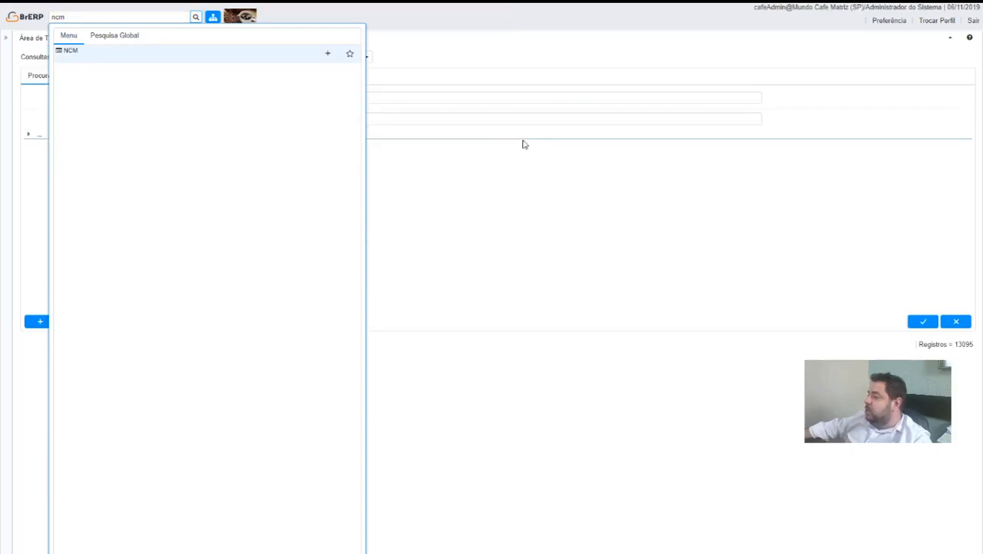
pyautogui.click(914, 318)
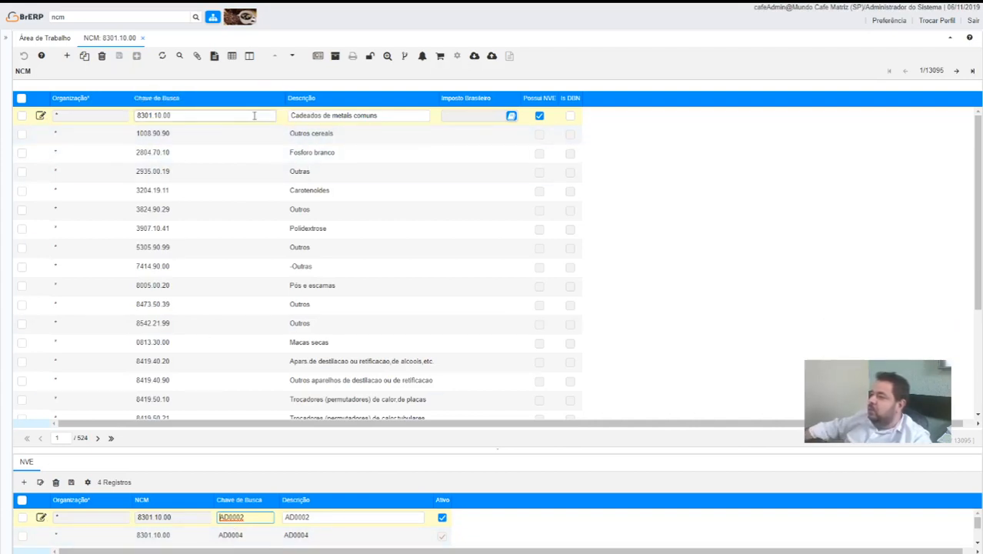
pyautogui.click(231, 57)
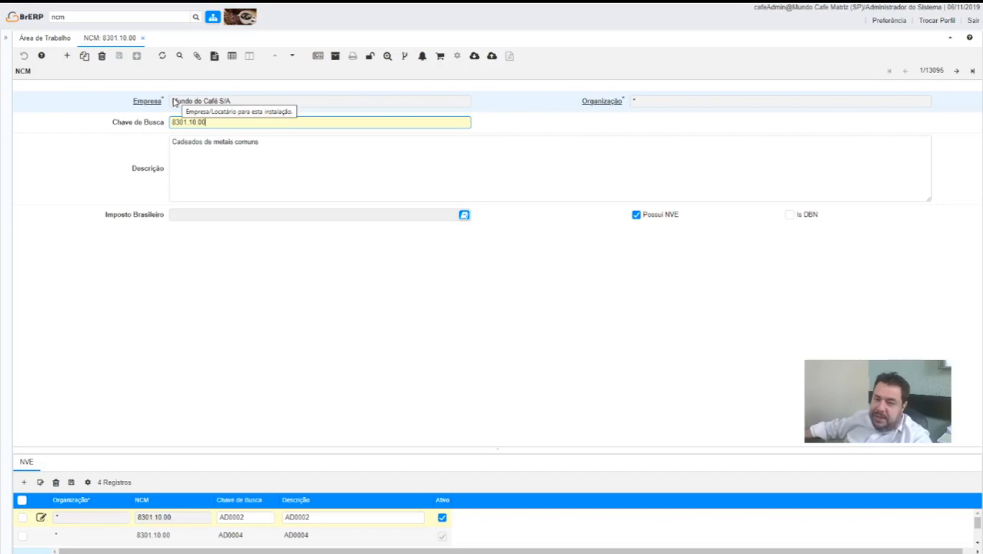
# Step: Close the NCM window and open the existing sales orders in Ordem de Venda
pyautogui.click(145, 48)
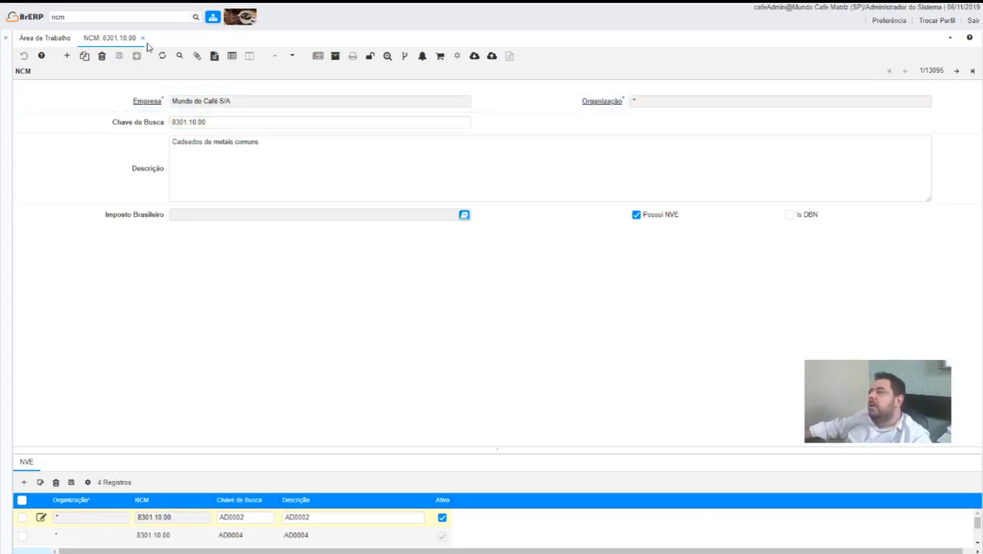
pyautogui.click(143, 38)
pyautogui.click(89, 18)
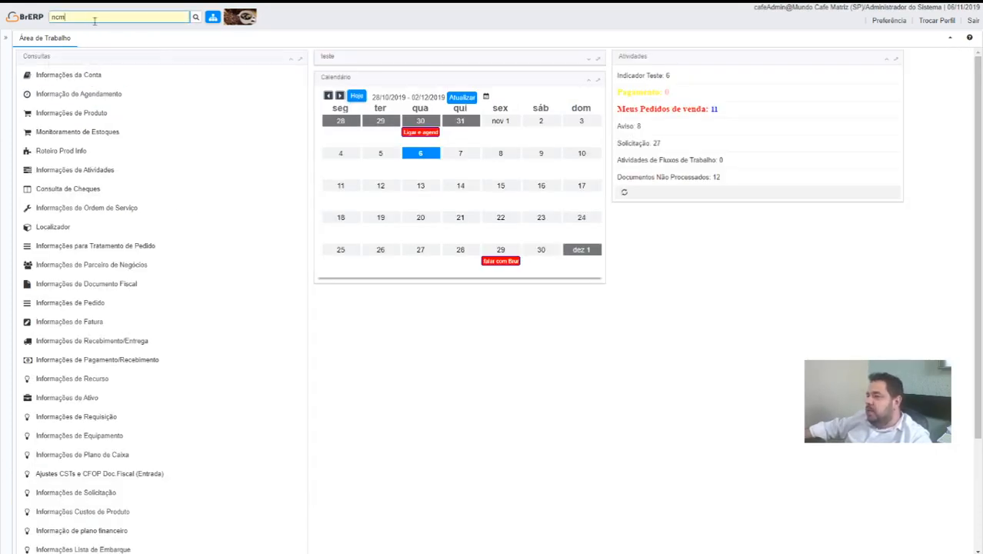
pyautogui.write('ti')
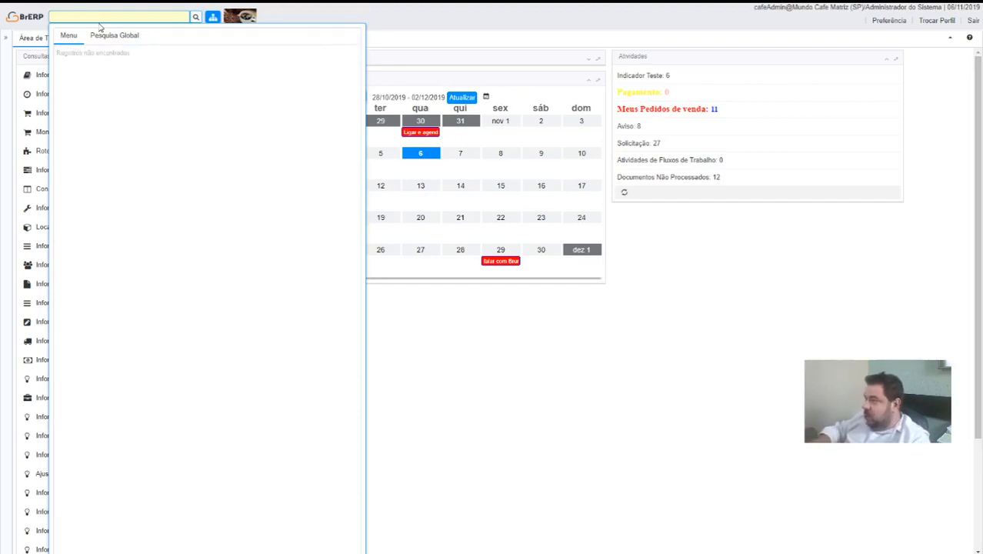
pyautogui.write('ordem')
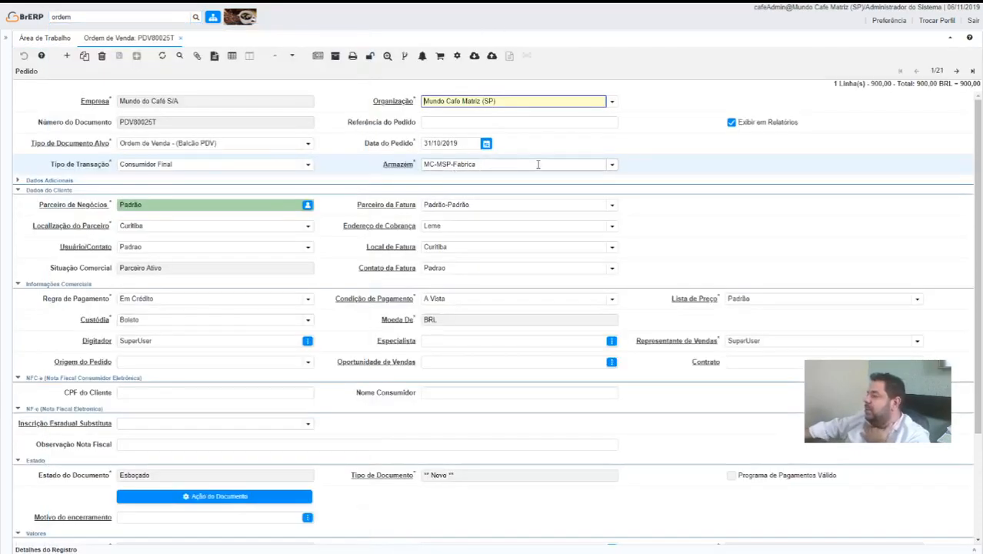
# Step: Set the sales order's Tipo de Documento Alvo to Ordem de Venda - (Produção e Revenda Mod 55)
pyautogui.click(613, 165)
pyautogui.click(592, 190)
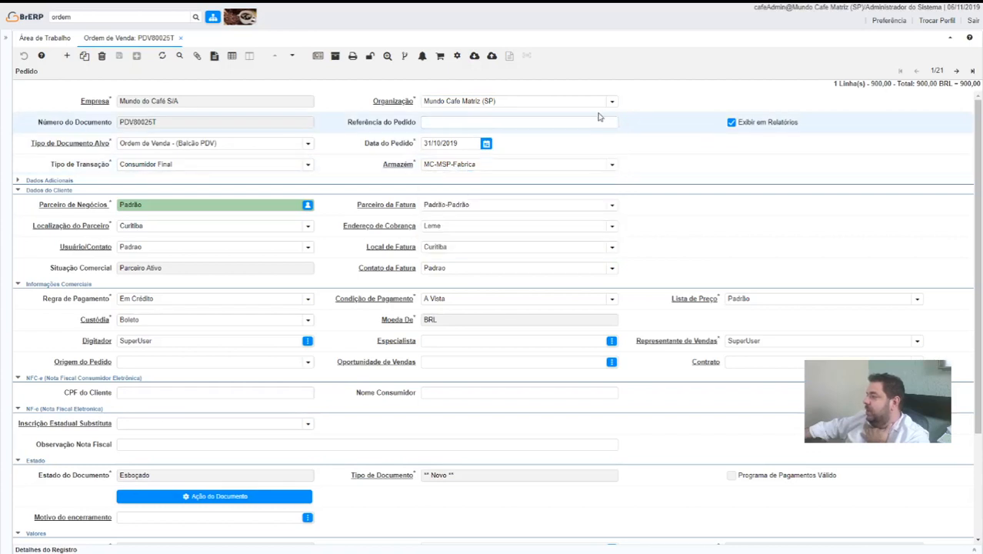
pyautogui.click(308, 143)
pyautogui.click(197, 226)
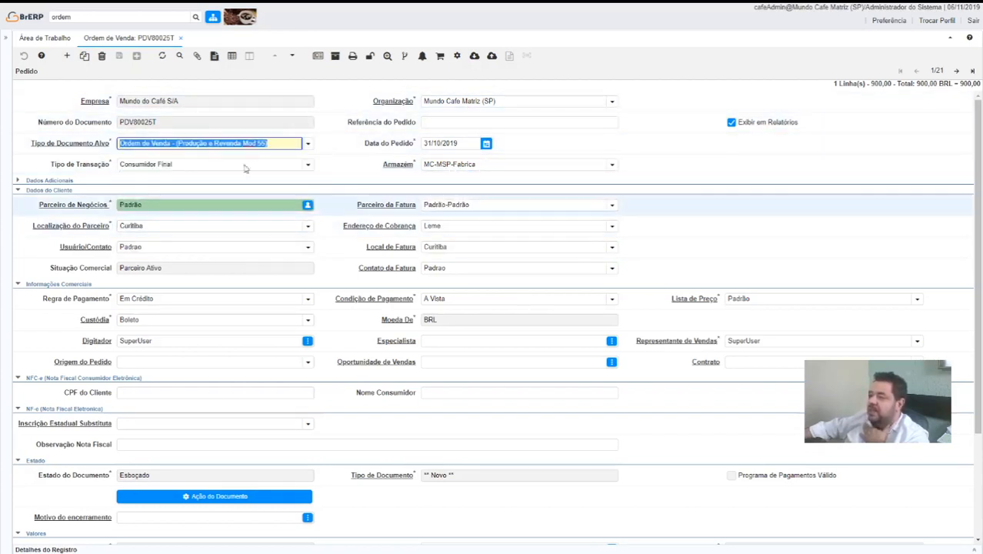
# Step: Open the target document type's record, show its first CFOP rule in form view and check the Indicador da IE options
pyautogui.click(70, 151)
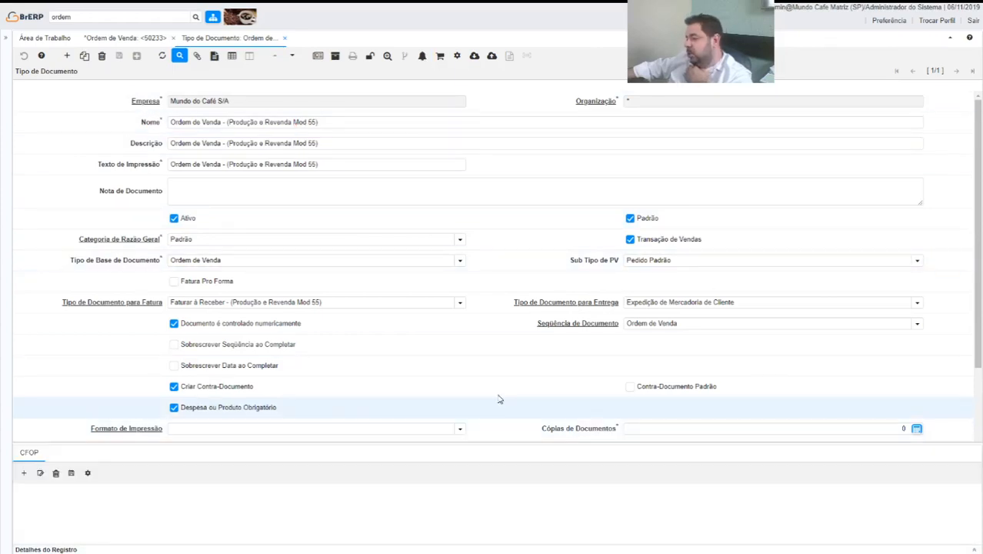
pyautogui.click(35, 454)
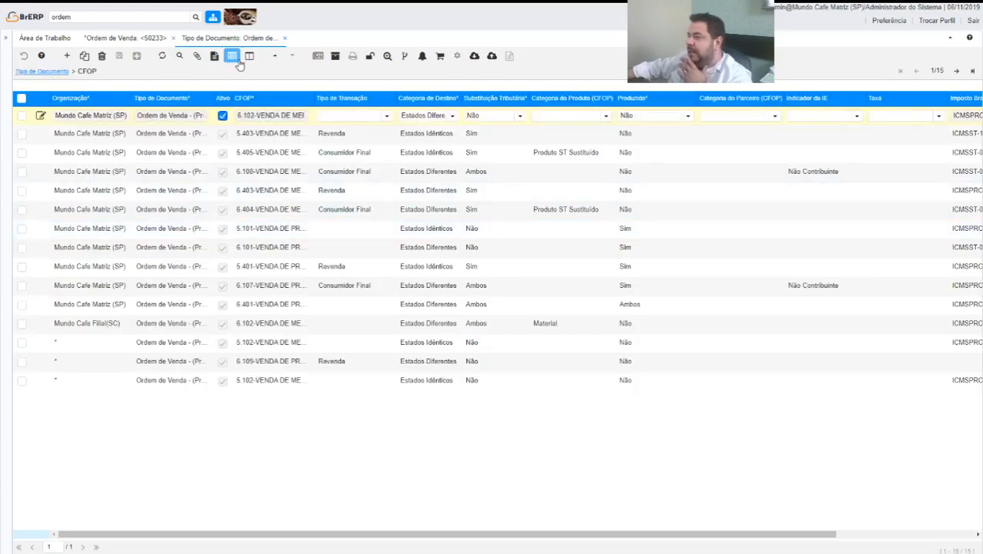
pyautogui.click(232, 57)
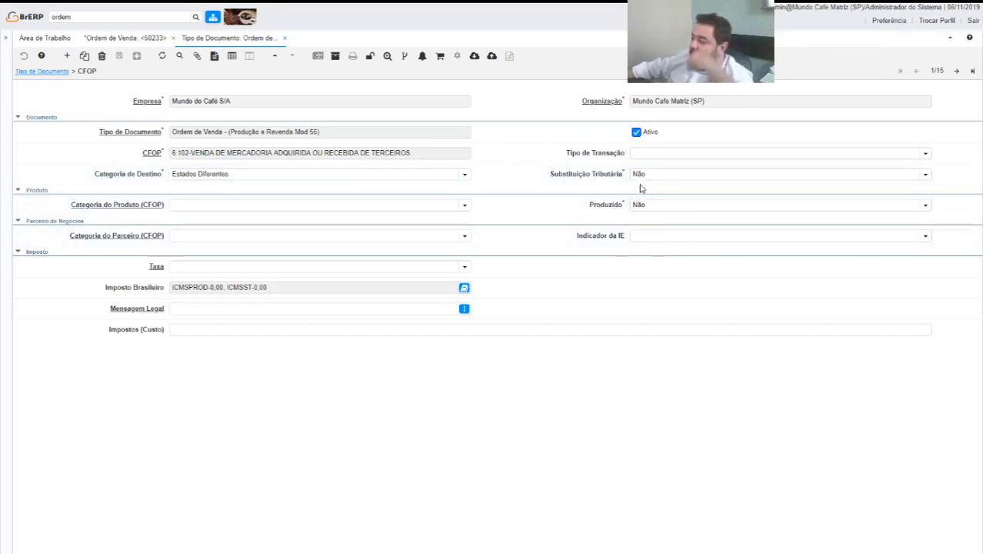
pyautogui.click(925, 239)
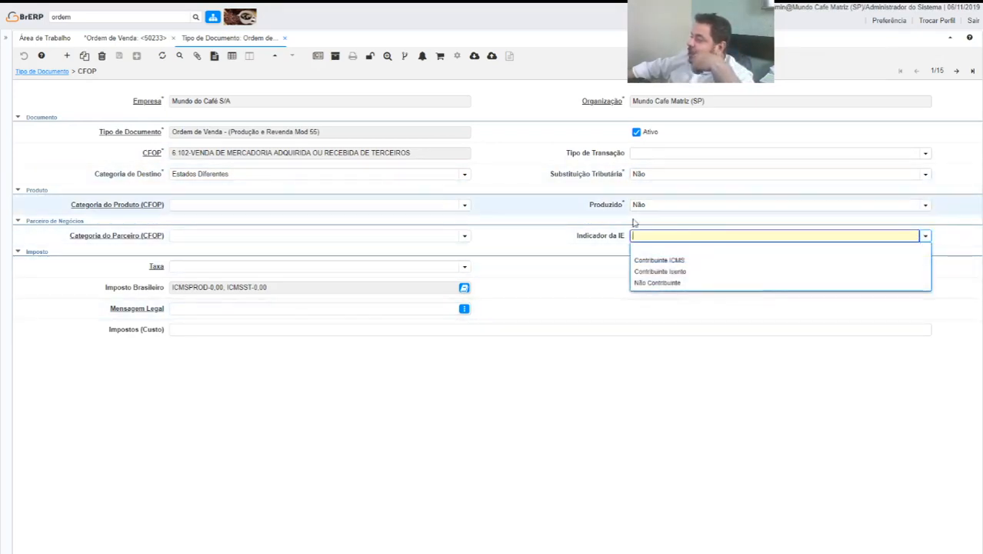
pyautogui.click(604, 284)
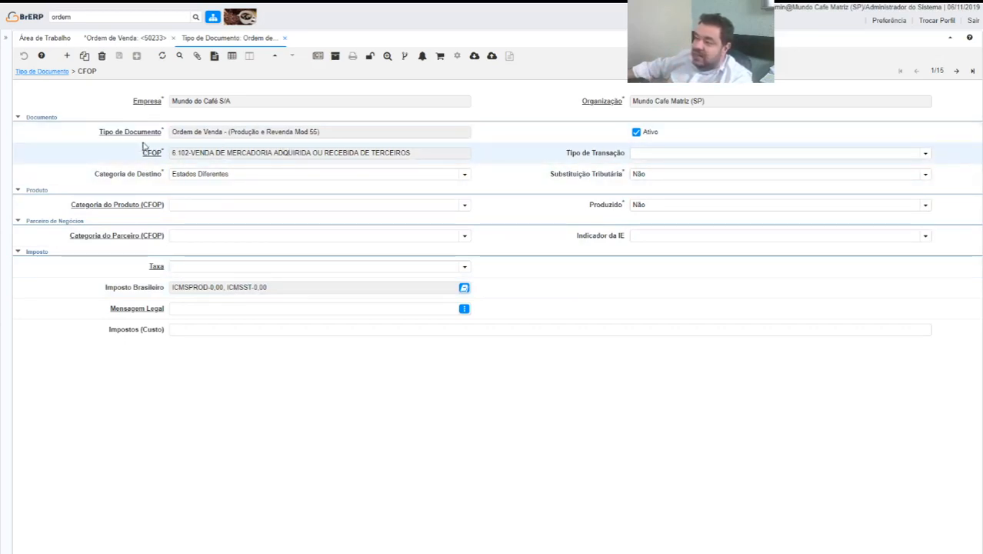
# Step: Examine the ICMSPROD and ICMSST override parameters in the CFOP 6.102 rule's Imposto Brasileiro, leaving them as they are
pyautogui.click(464, 287)
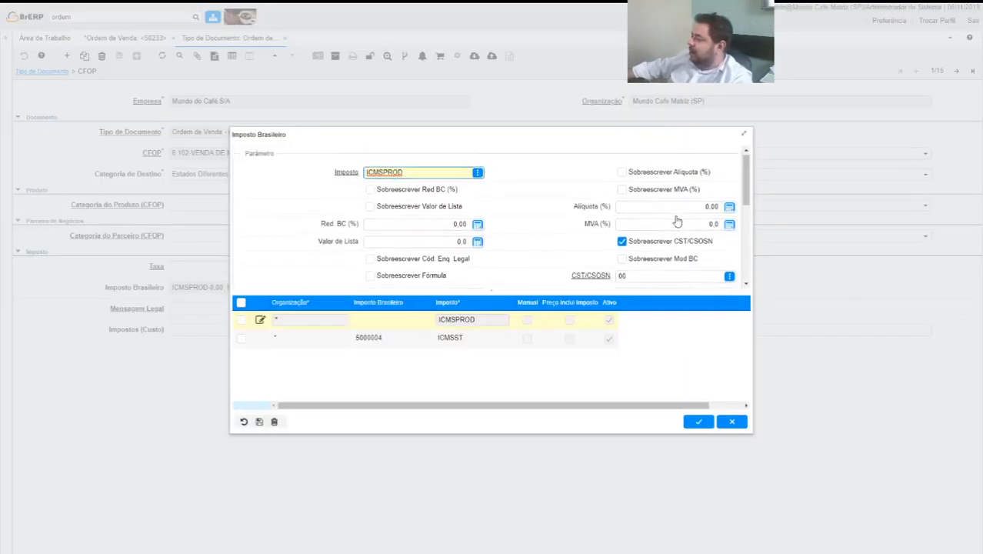
pyautogui.scroll(-1, 654, 219)
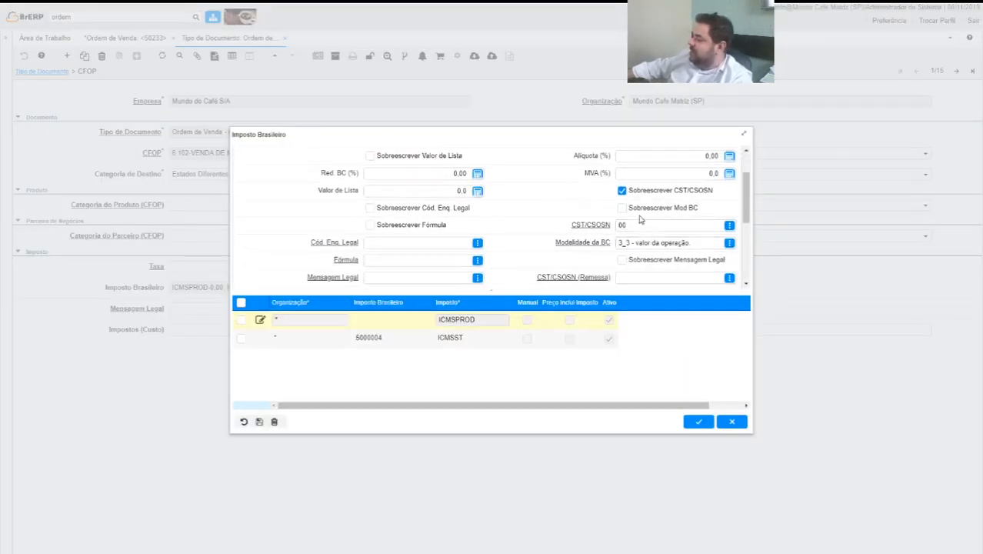
pyautogui.rightClick(452, 352)
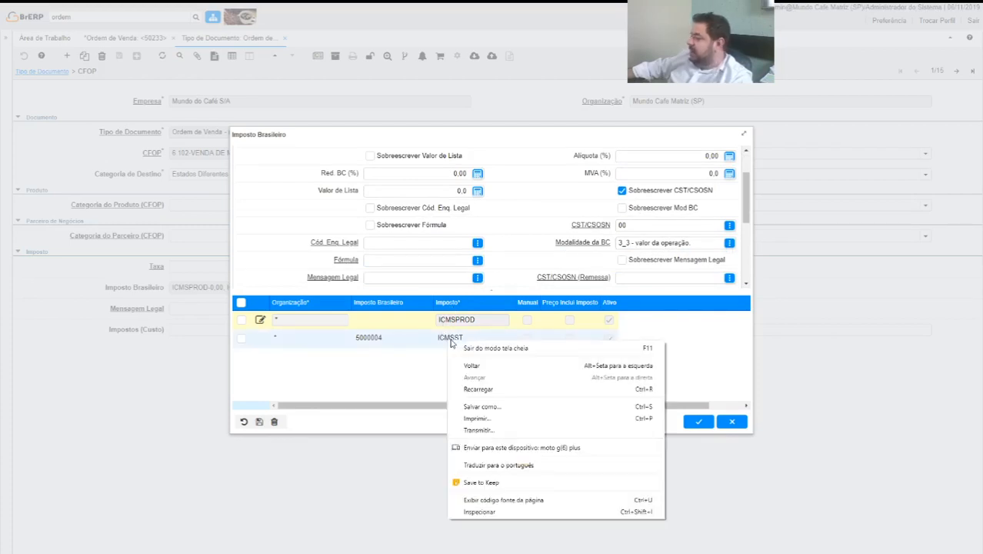
pyautogui.click(435, 342)
pyautogui.scroll(1, 680, 239)
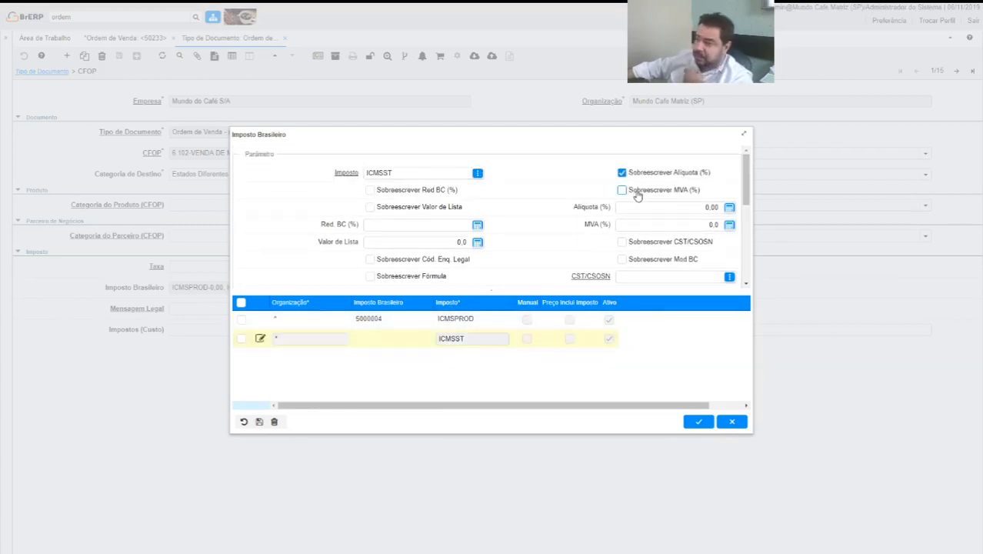
pyautogui.scroll(-2, 665, 244)
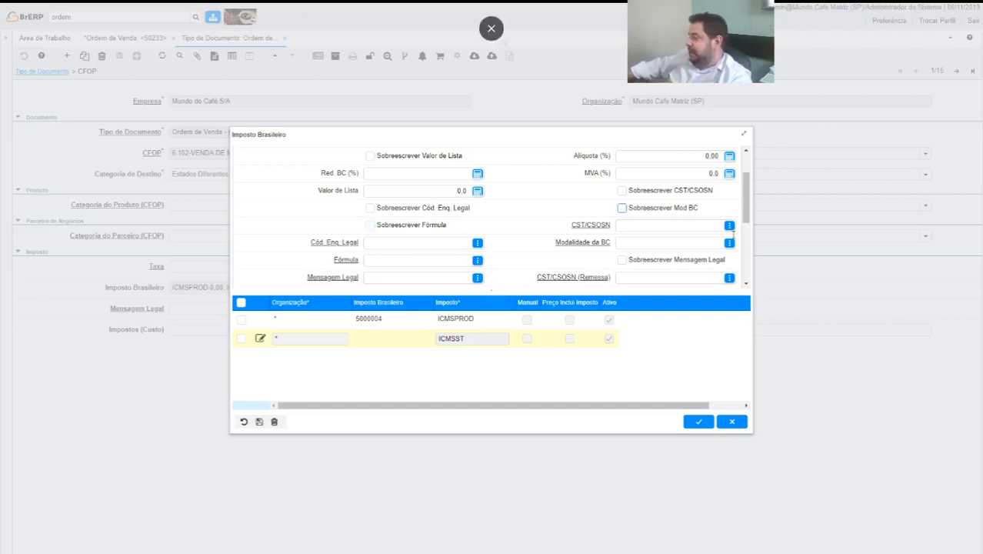
pyautogui.click(737, 422)
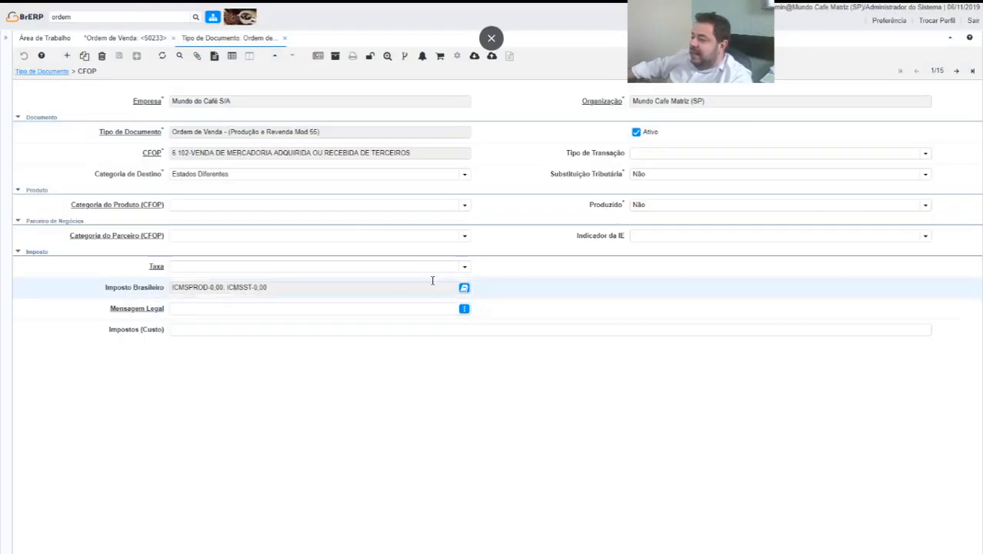
# Step: Browse the document type's remaining CFOP rules, comparing organization, destination category, Substituição Tributária and Produzido criteria
pyautogui.click(958, 71)
pyautogui.click(958, 70)
pyautogui.click(958, 70)
pyautogui.click(958, 70)
pyautogui.click(958, 71)
pyautogui.click(958, 70)
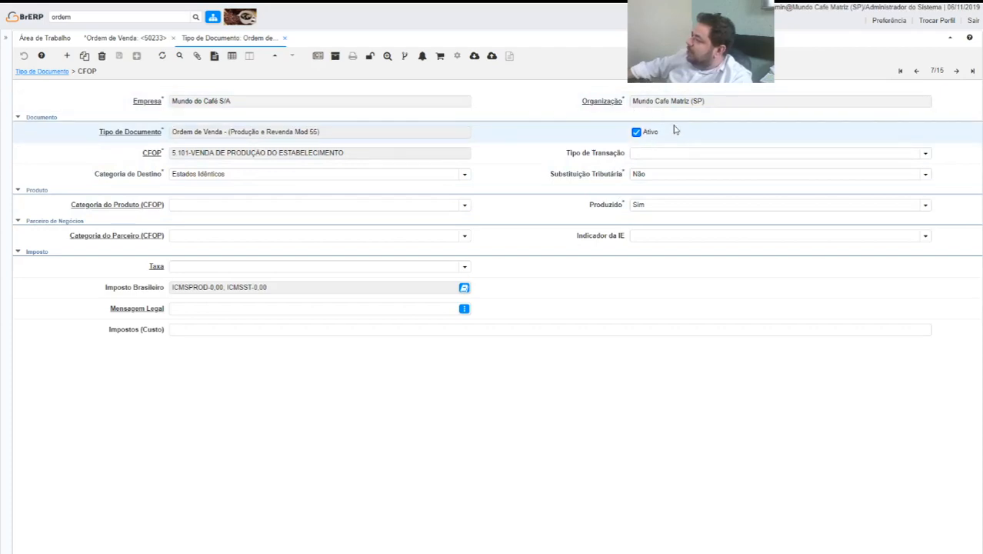
pyautogui.click(957, 71)
pyautogui.click(956, 71)
pyautogui.click(956, 71)
pyautogui.click(957, 70)
pyautogui.click(957, 71)
pyautogui.click(956, 71)
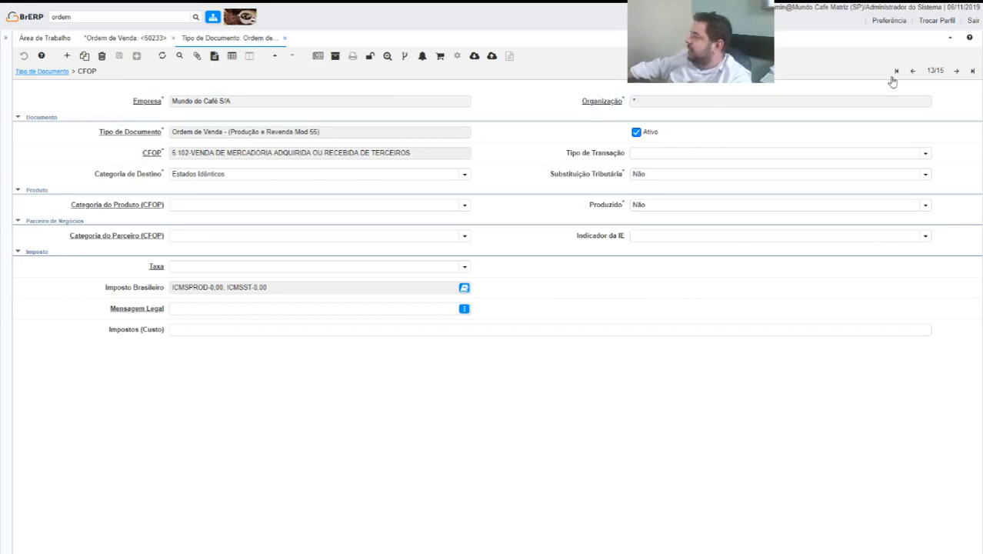
pyautogui.click(913, 71)
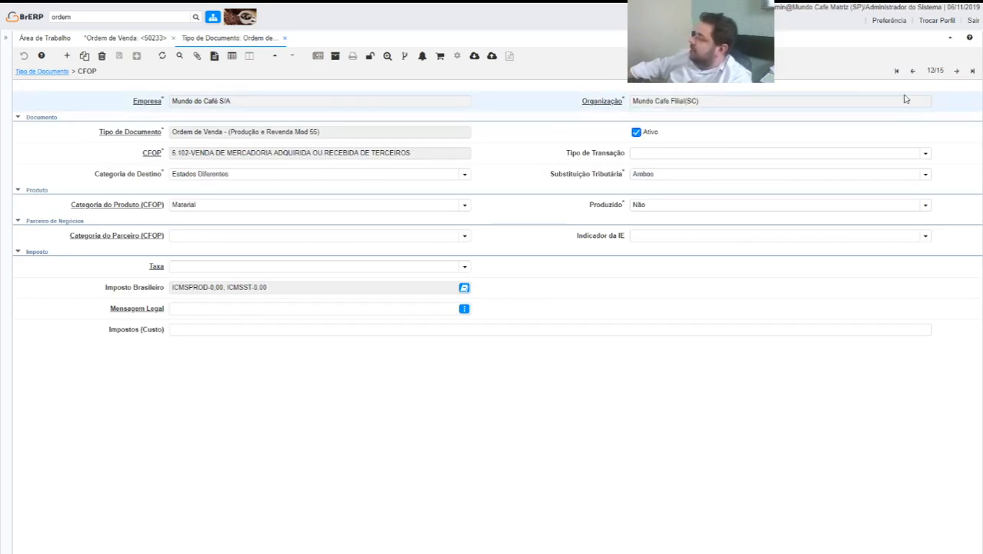
pyautogui.click(957, 71)
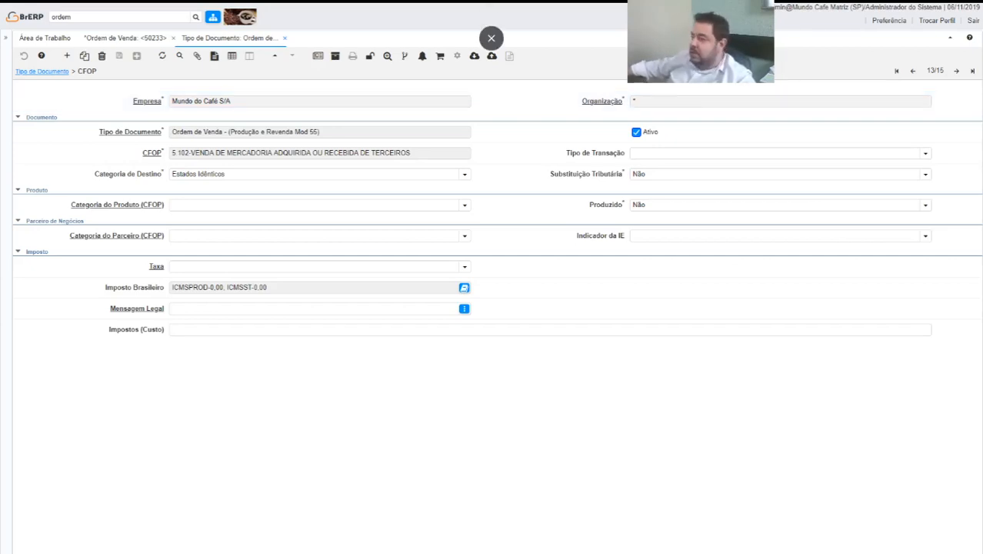
# Step: Leave the CFOP rules, return to the sales order, save it and open its order line
pyautogui.click(37, 72)
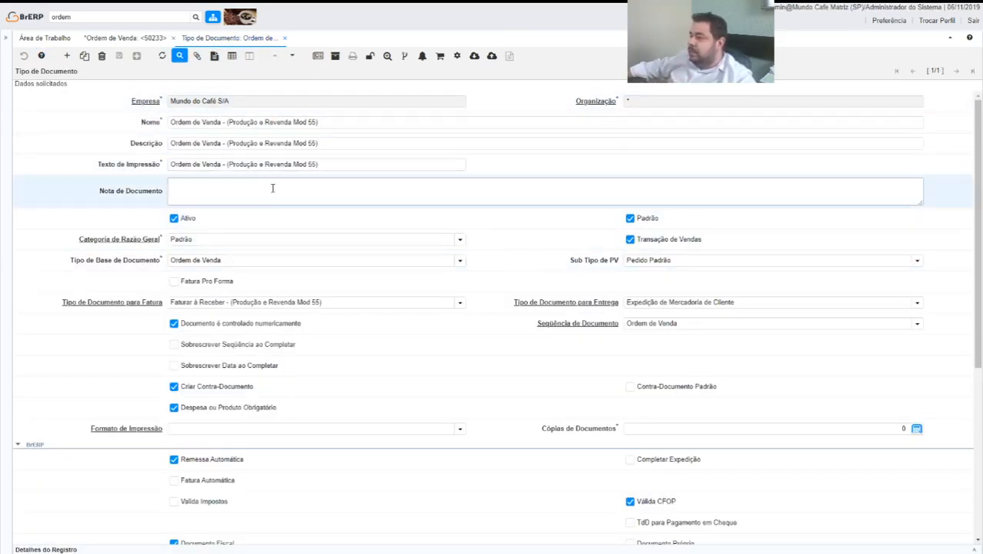
pyautogui.click(128, 38)
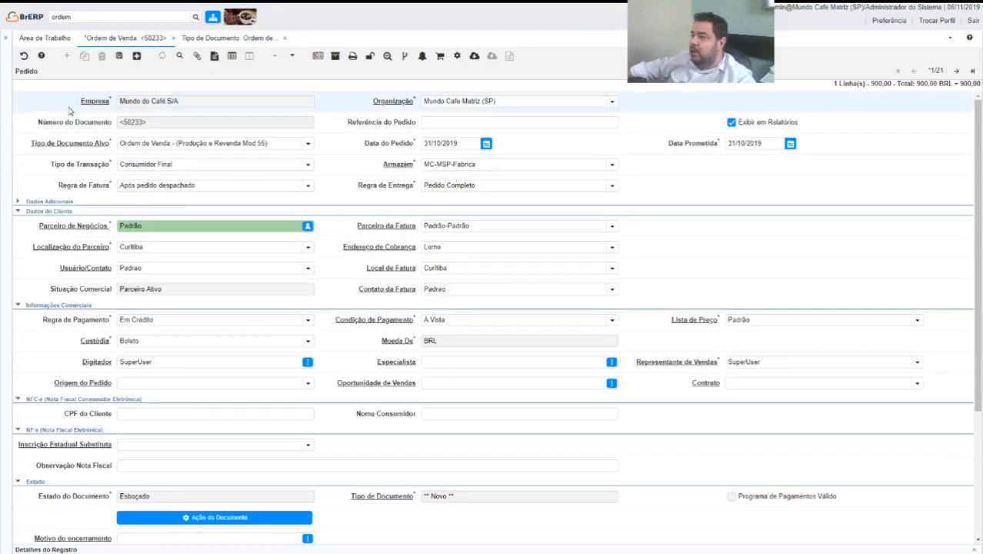
pyautogui.scroll(-3, 208, 208)
pyautogui.click(254, 422)
pyautogui.scroll(-2, 259, 530)
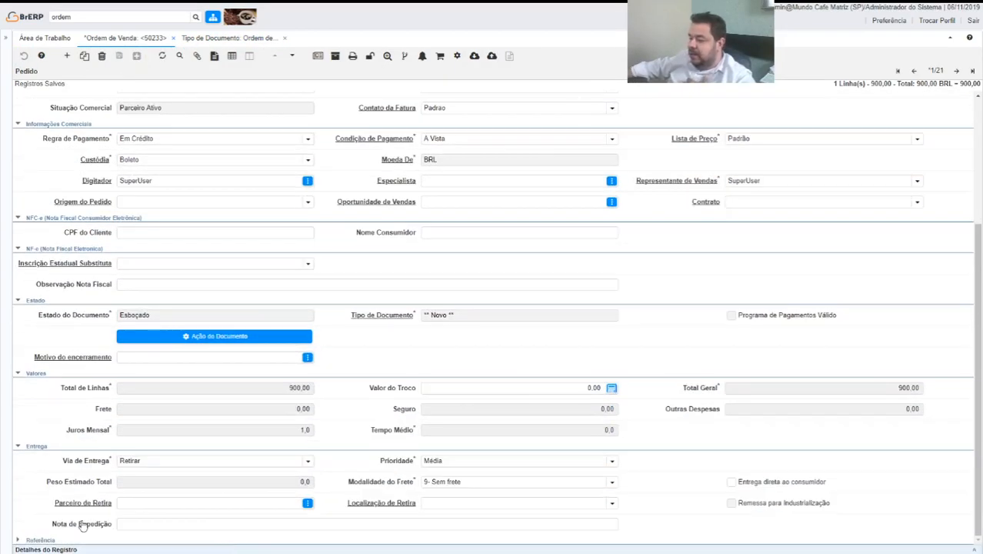
pyautogui.doubleClick(56, 460)
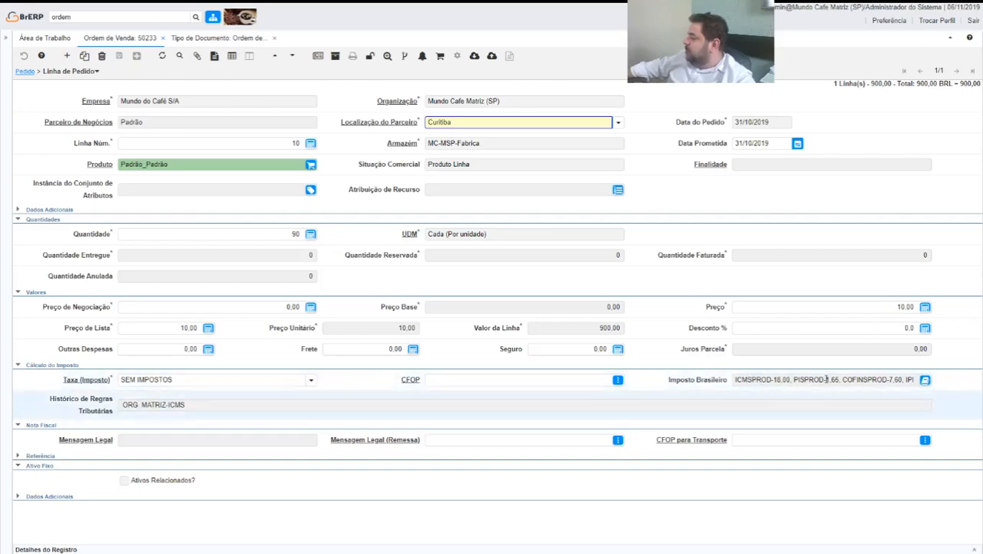
# Step: In the order line's Imposto Brasileiro details, set the ICMSPROD Alíquota to 12%
pyautogui.click(925, 383)
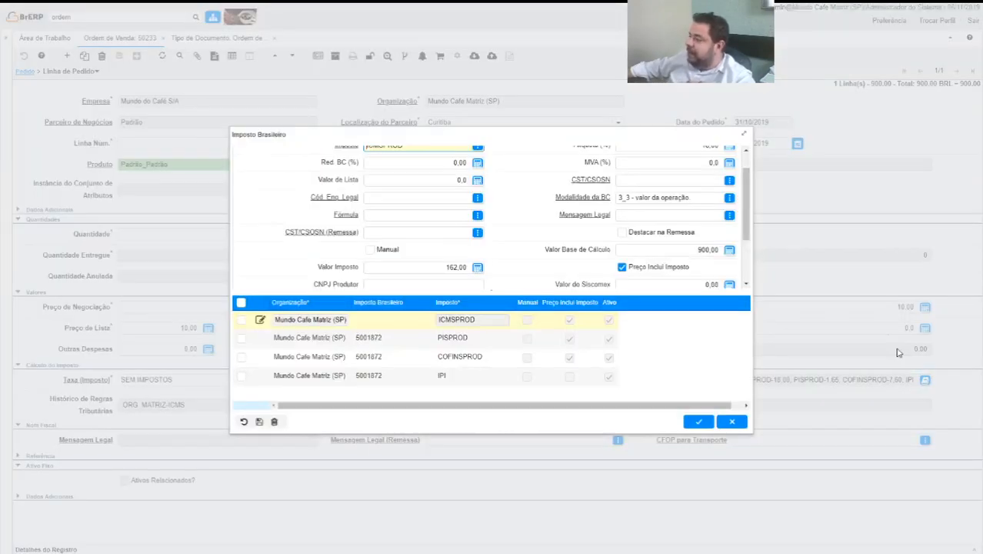
pyautogui.scroll(1, 669, 201)
pyautogui.click(665, 169)
pyautogui.write('12')
pyautogui.press('Tab')
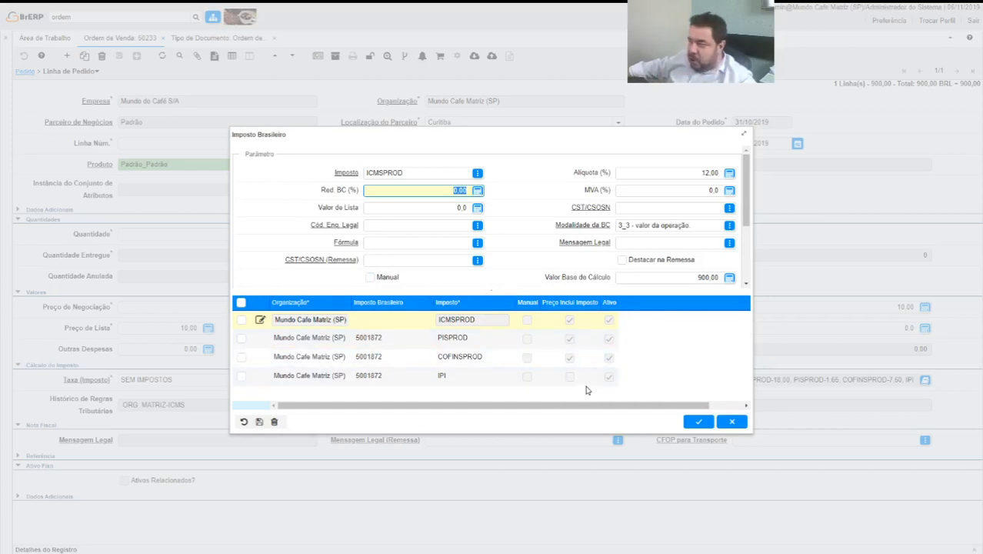
# Step: Try the Manual option on the ICMSPROD tax, review its base and tax value fields, and clear the option again
pyautogui.click(370, 277)
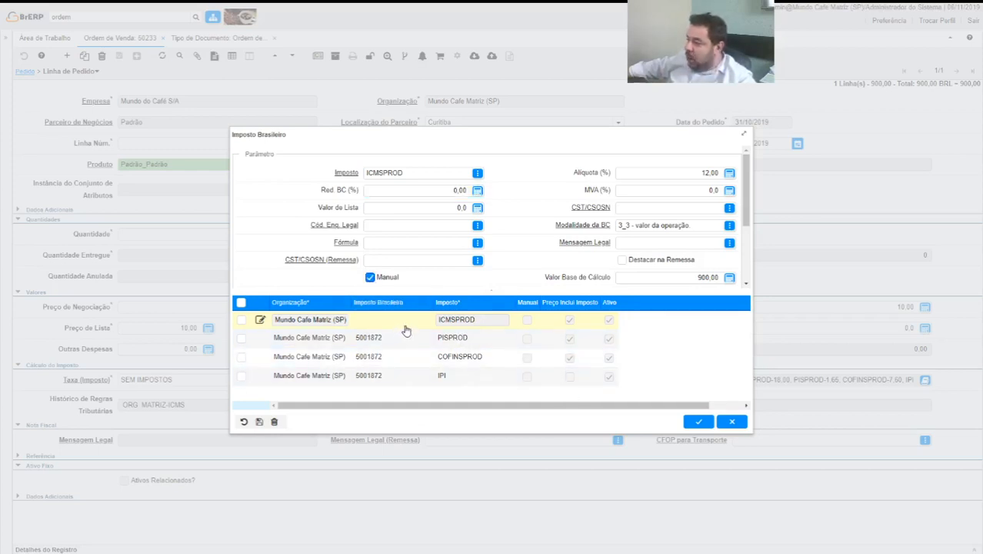
pyautogui.scroll(-2, 700, 187)
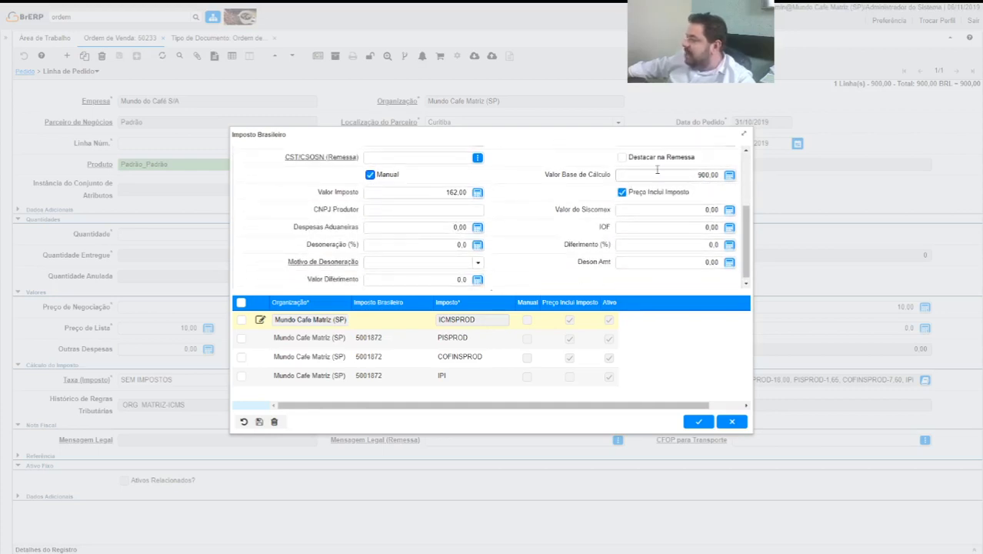
pyautogui.scroll(3, 431, 196)
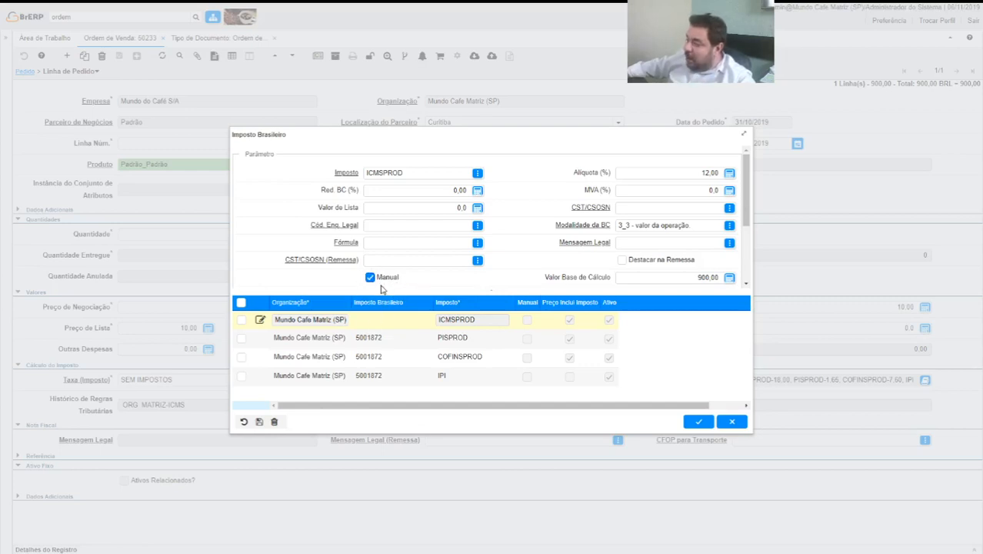
pyautogui.scroll(-2, 596, 234)
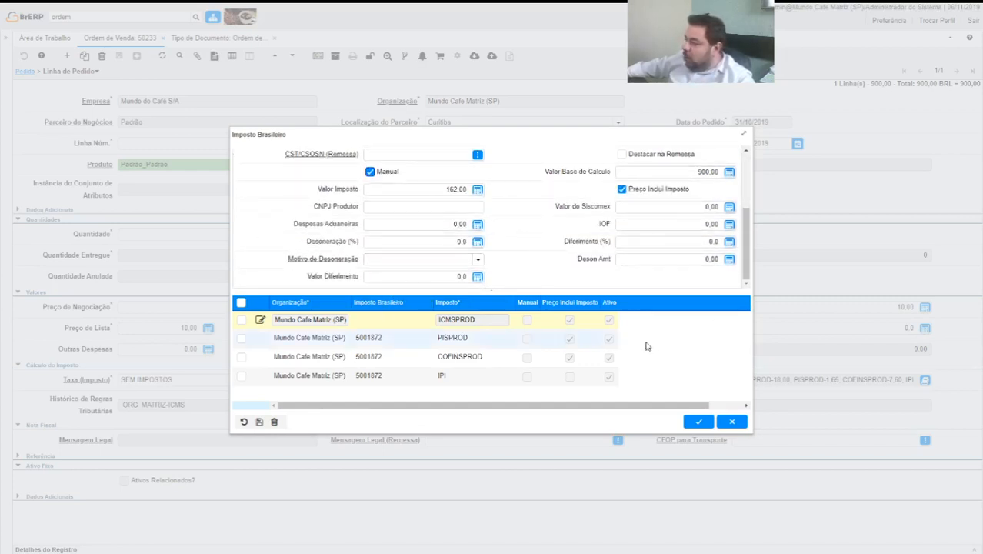
pyautogui.scroll(2, 485, 238)
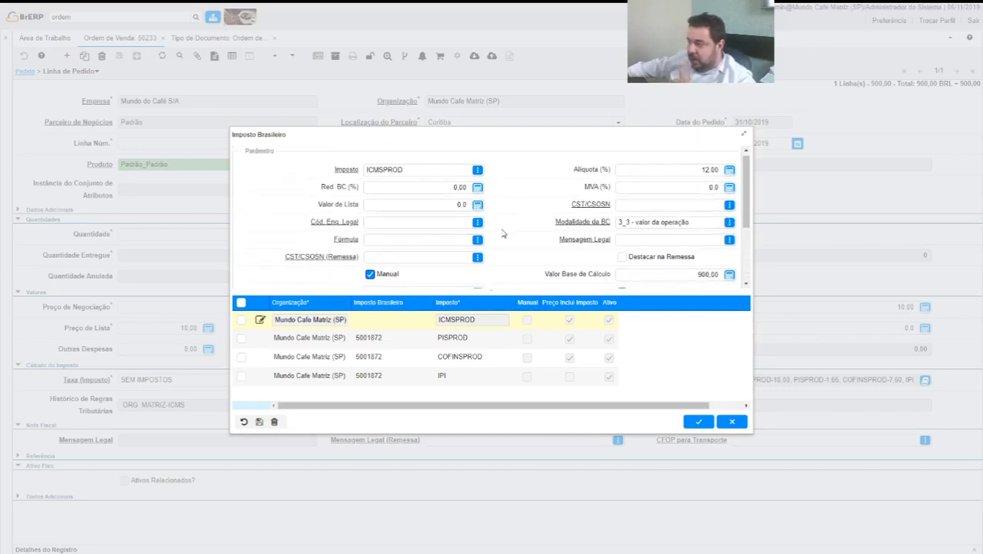
pyautogui.click(370, 274)
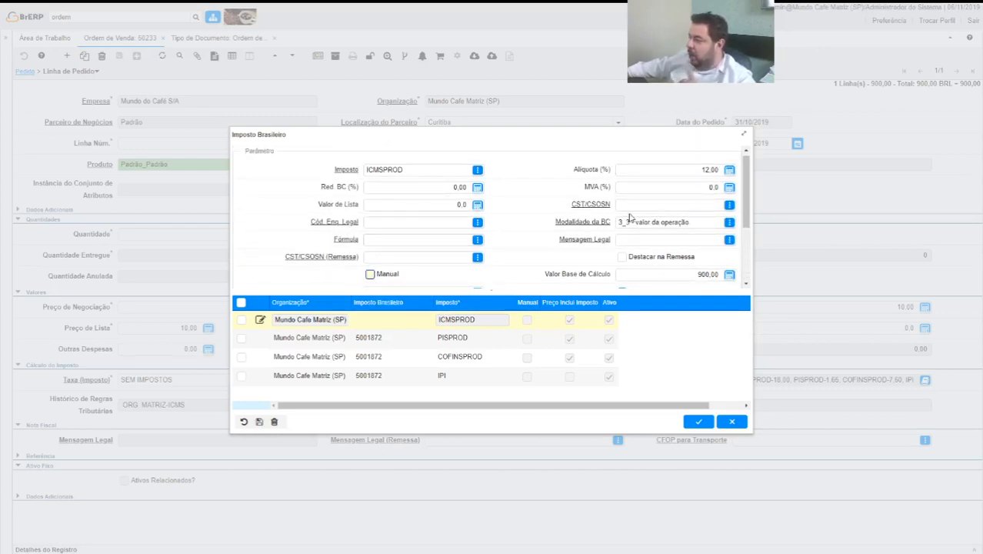
# Step: Save the ICMSPROD tax details and return to the order line
pyautogui.scroll(-1, 681, 210)
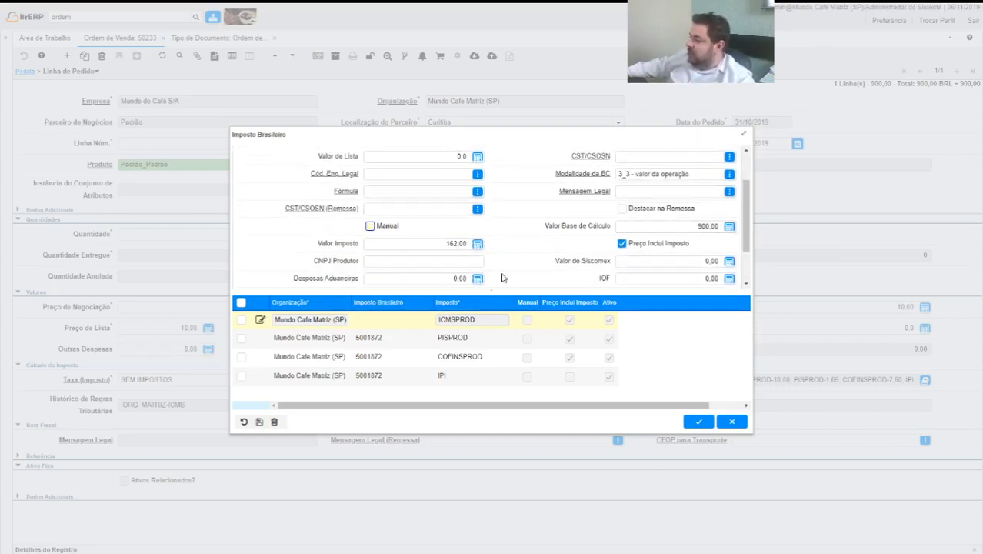
pyautogui.scroll(1, 637, 231)
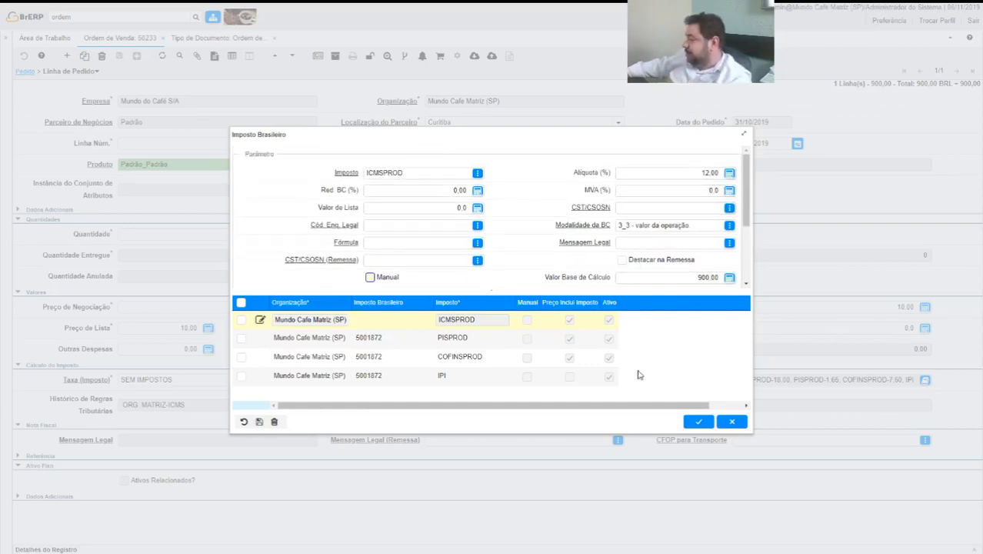
pyautogui.click(260, 421)
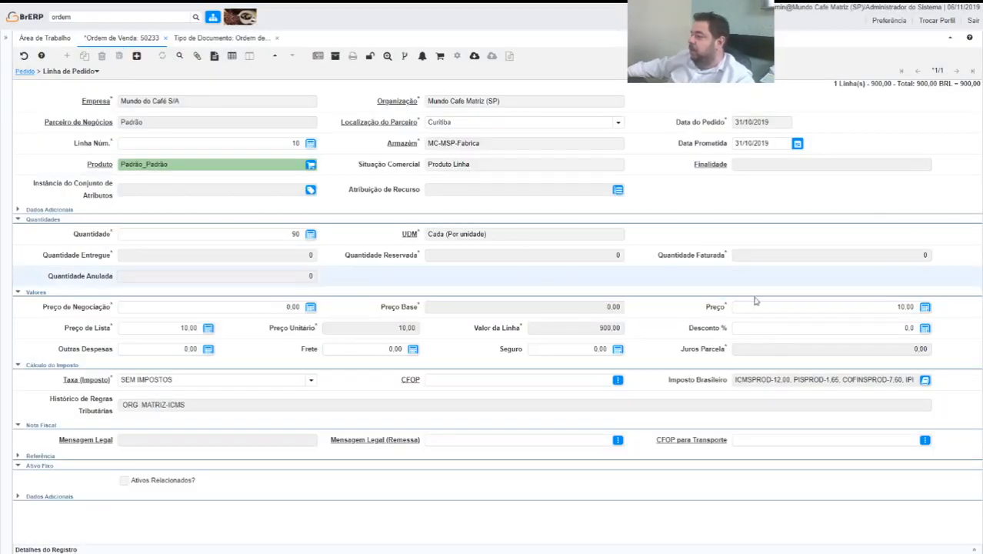
# Step: Mark the line's ICMSPROD tax as Manual with Valor Base de Cálculo 1,00 and Valor Imposto 121.212.121,00, and save it
pyautogui.click(925, 381)
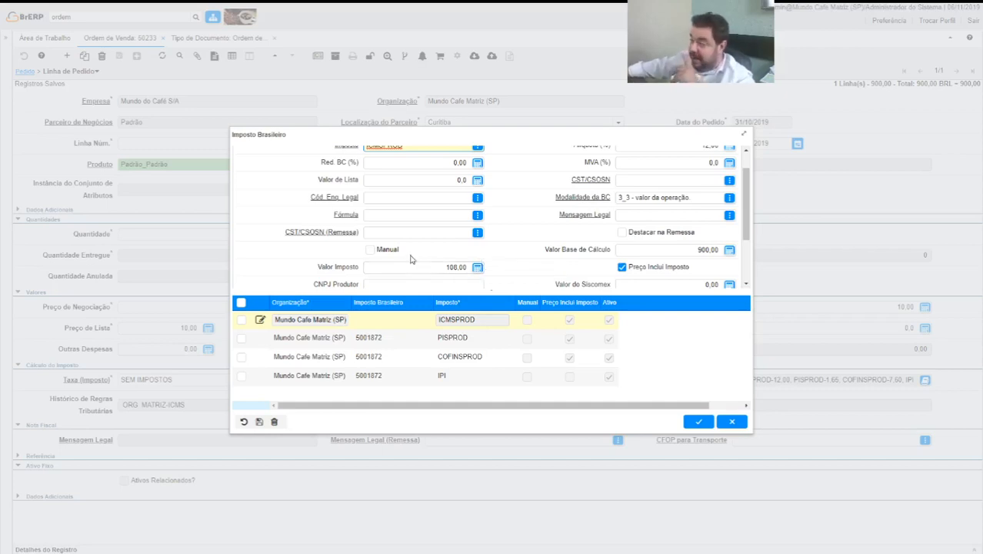
pyautogui.click(371, 250)
pyautogui.click(682, 252)
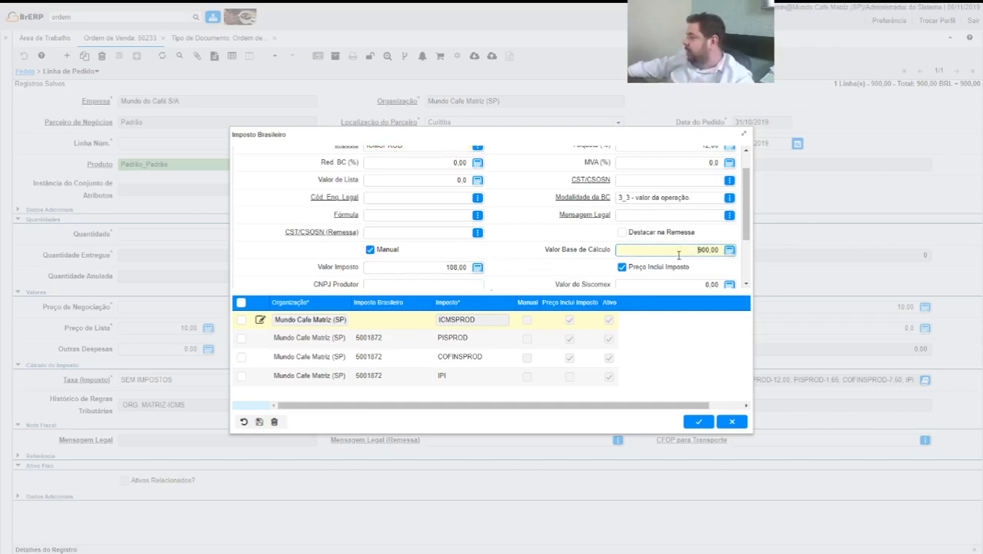
pyautogui.write('1')
pyautogui.press('Tab')
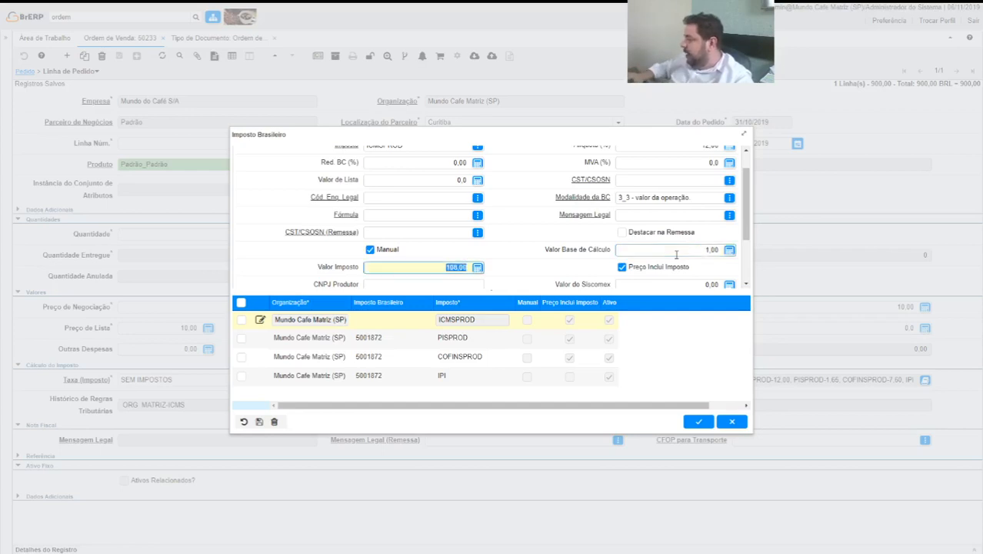
pyautogui.write('12')
pyautogui.write('2121')
pyautogui.press('Tab')
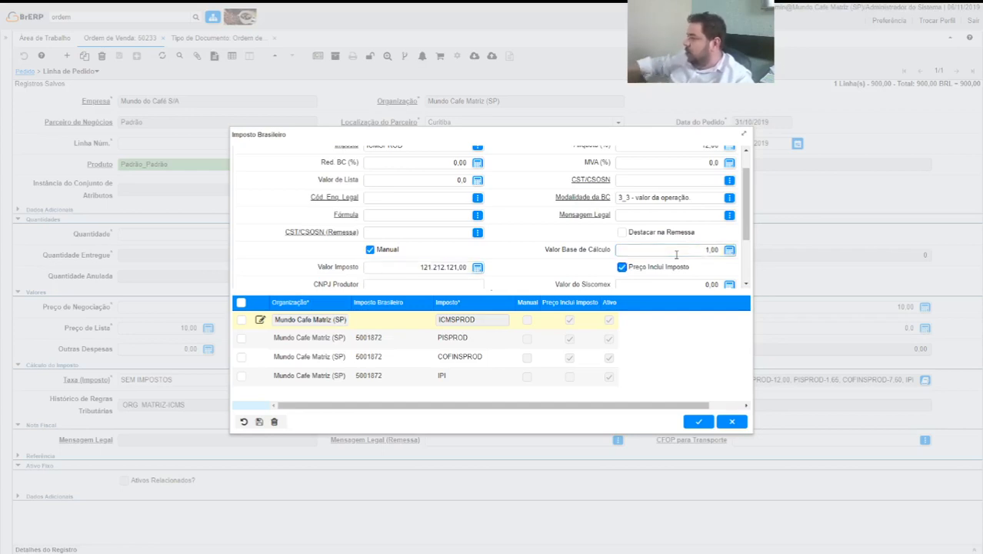
pyautogui.click(259, 421)
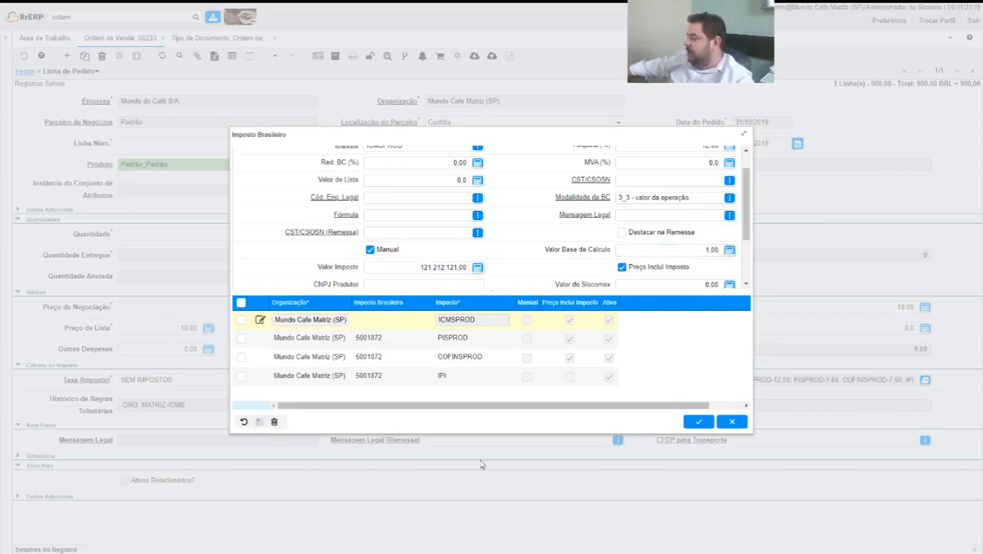
pyautogui.click(697, 421)
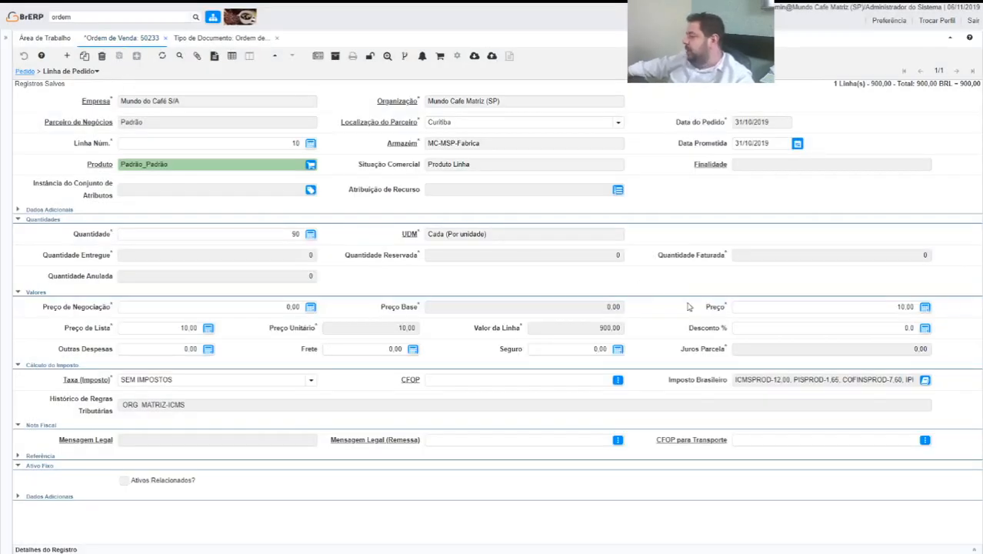
# Step: Reopen the line's Imposto Brasileiro, clear Manual on ICMSPROD, and save both the tax details and the order line
pyautogui.click(925, 381)
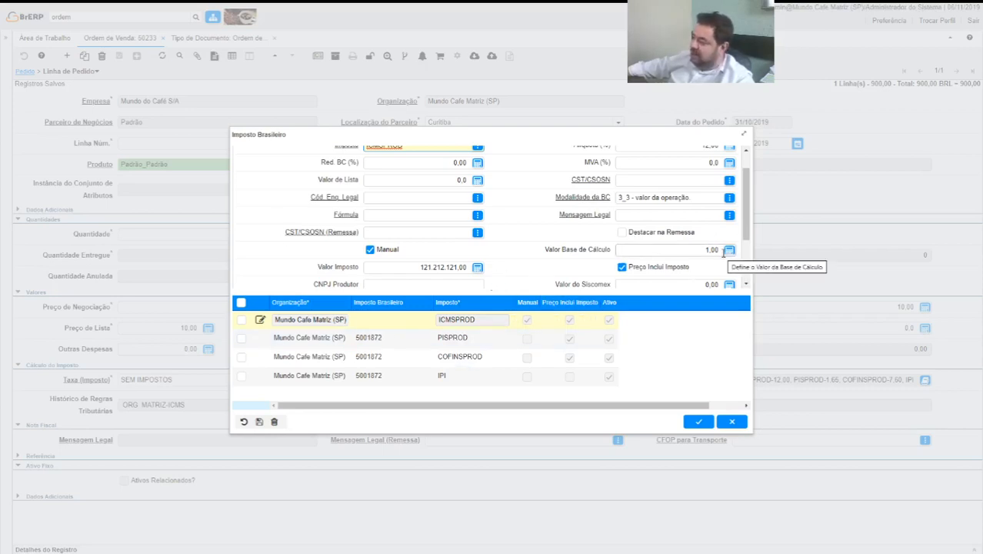
pyautogui.scroll(1, 720, 254)
pyautogui.scroll(-2, 695, 186)
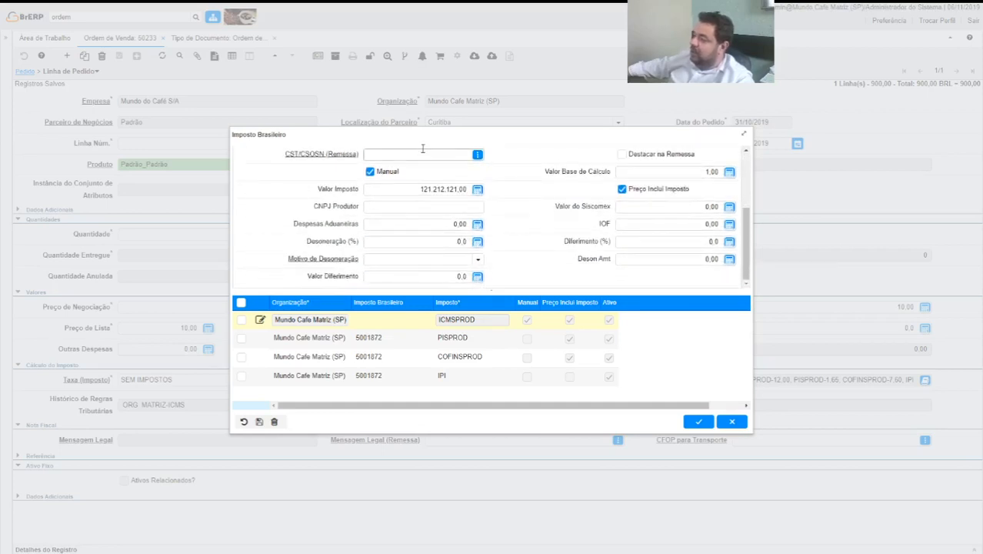
pyautogui.click(370, 172)
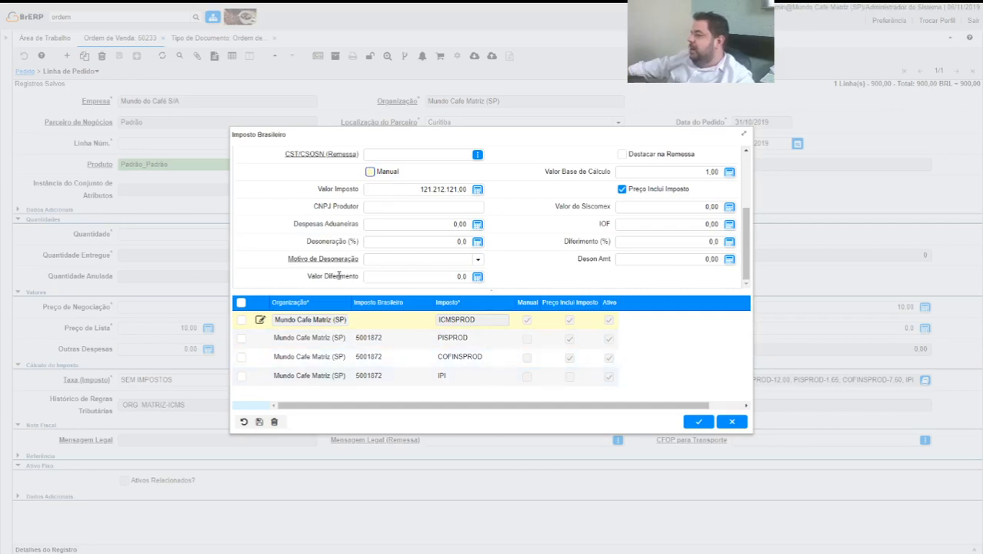
pyautogui.click(260, 421)
pyautogui.click(697, 421)
pyautogui.click(136, 55)
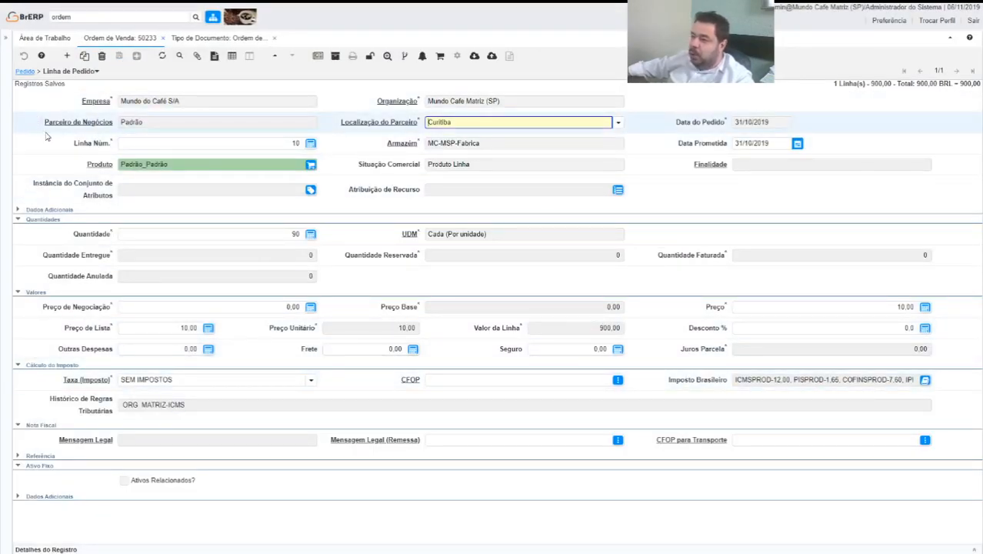
# Step: Return to the order header and run Reprocessar Pedido with Recalcular Impostos, Redefinir Impostos, Redefinir CFOP and Redefinir Taxas enabled
pyautogui.click(26, 71)
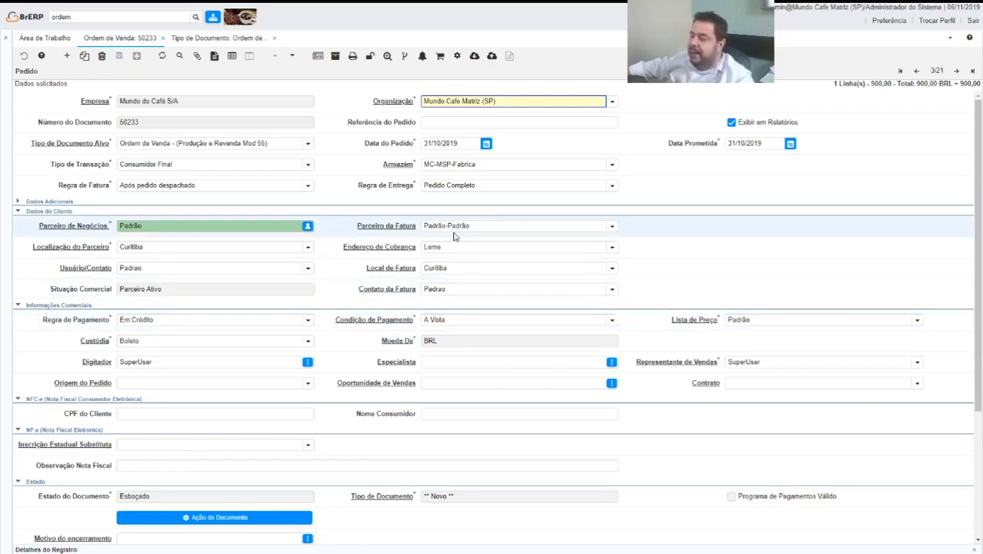
pyautogui.click(456, 56)
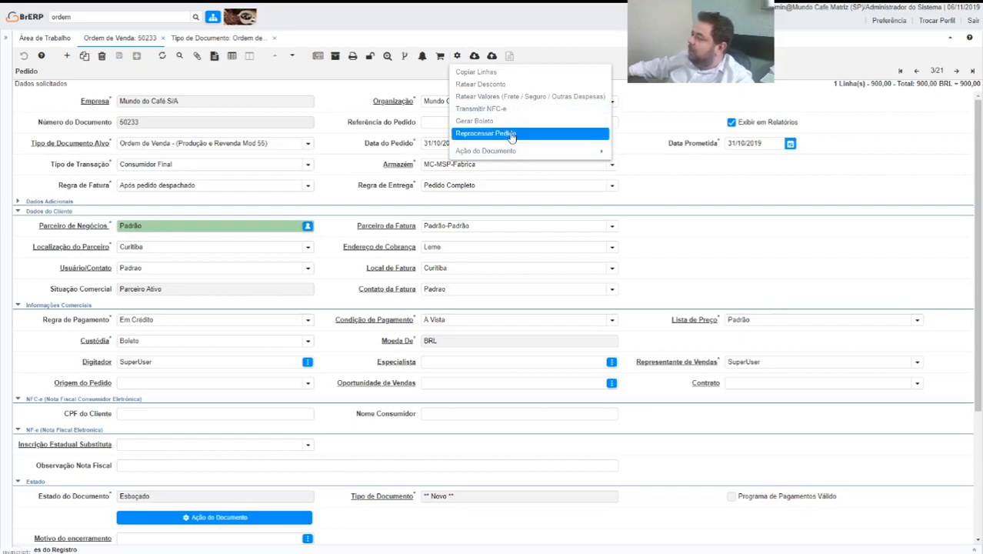
pyautogui.click(523, 140)
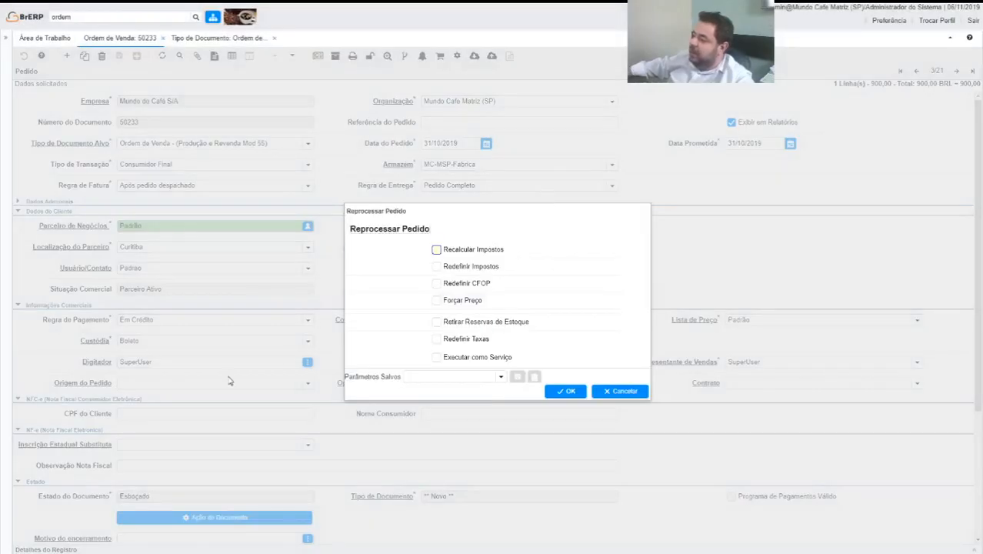
pyautogui.click(438, 251)
pyautogui.click(437, 269)
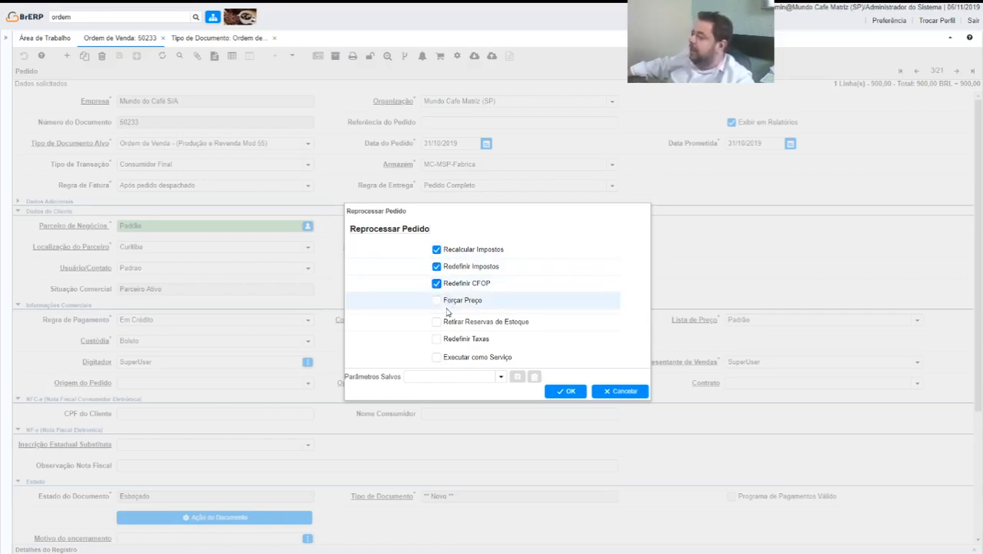
pyautogui.click(436, 340)
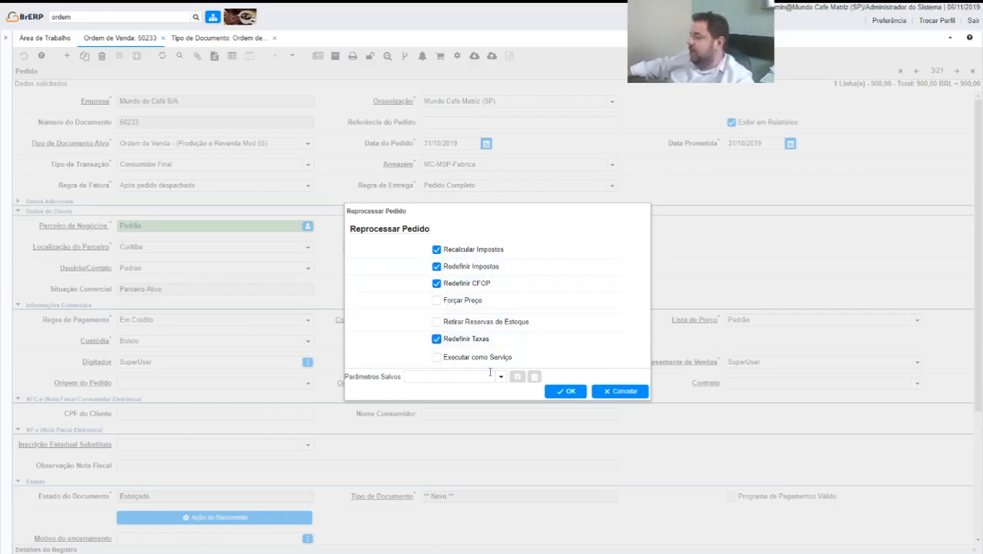
pyautogui.click(563, 394)
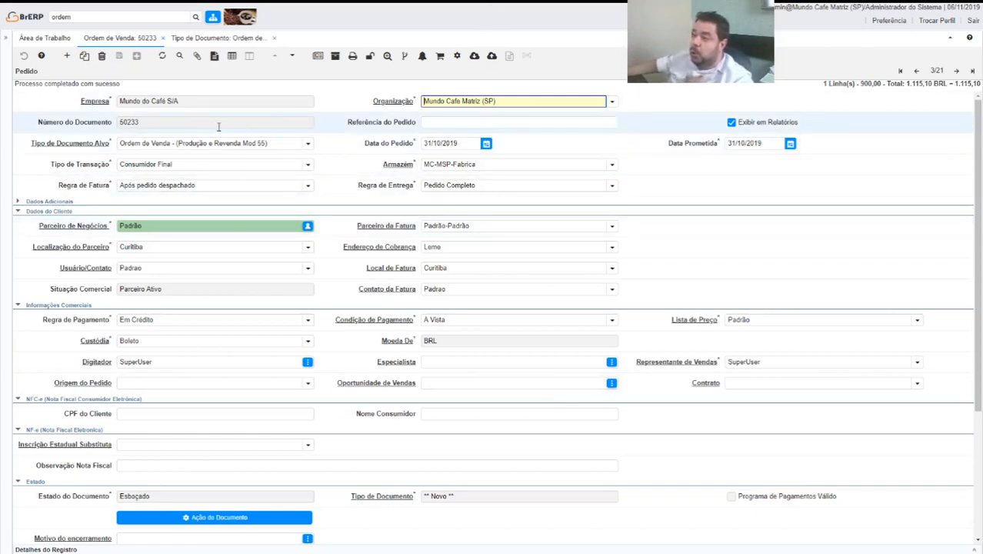
# Step: Search the application menu for "trib" and dismiss the results
pyautogui.doubleClick(175, 122)
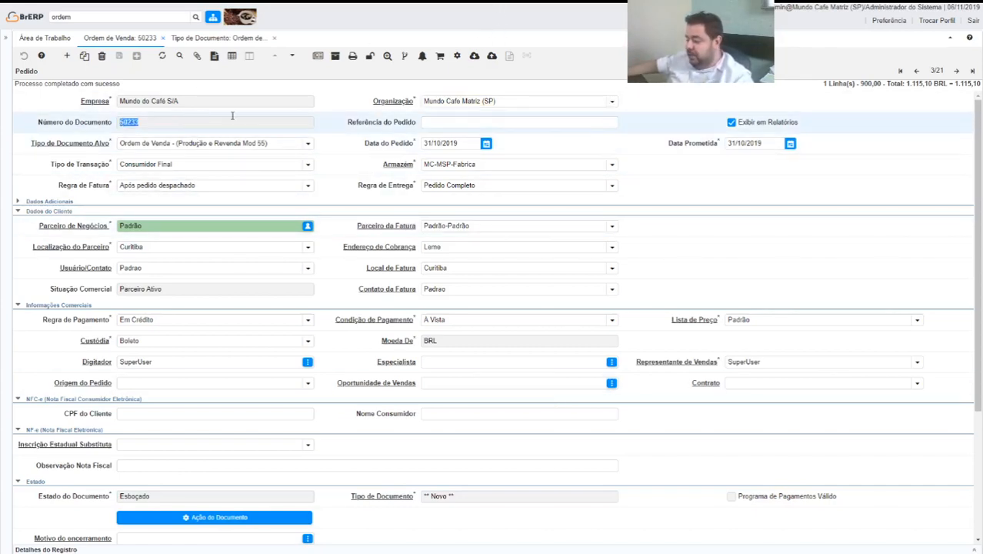
pyautogui.doubleClick(102, 17)
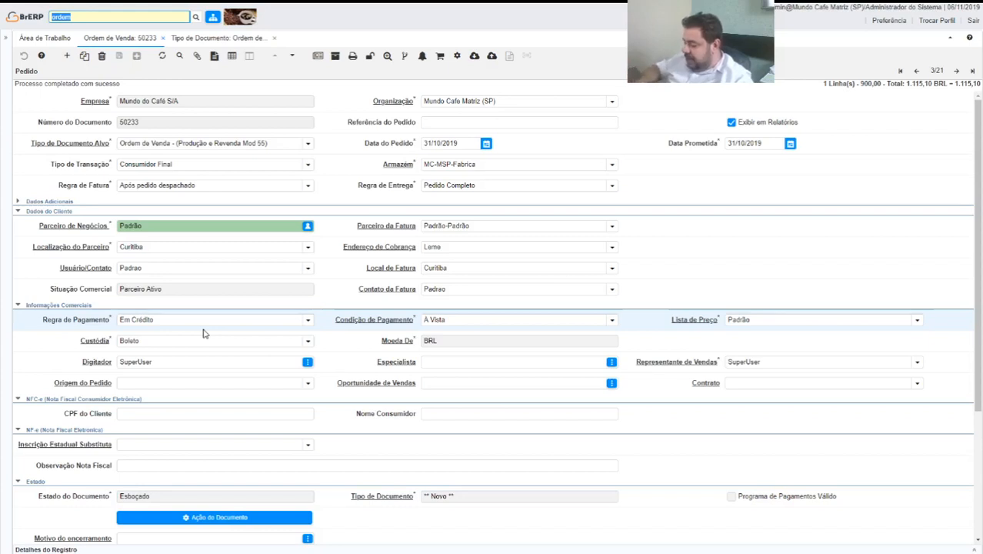
pyautogui.write('trib')
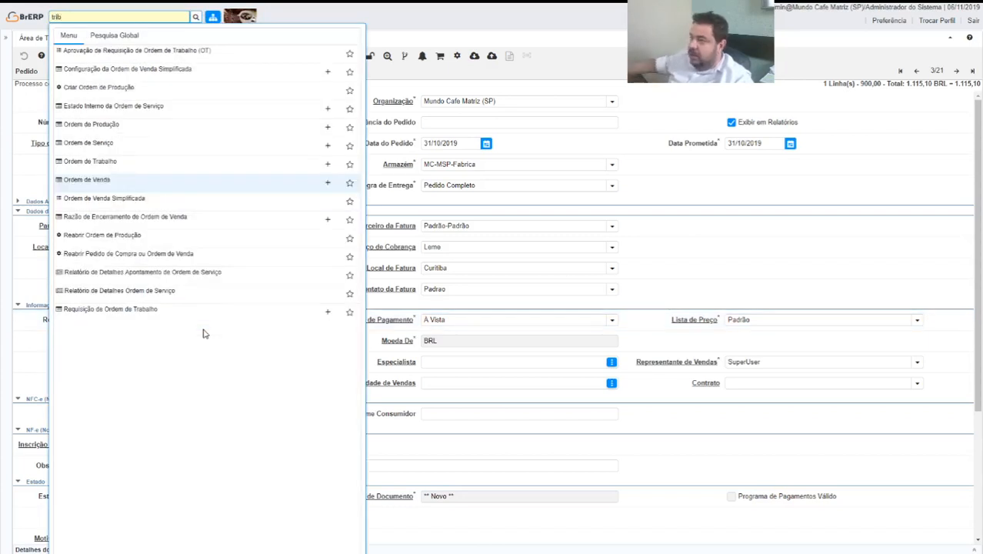
pyautogui.click(580, 56)
# Step: Browse the sales orders one by one through the last record, comparing document types, partners and lines, and return to the first
pyautogui.hotkey('alt', 'Down')
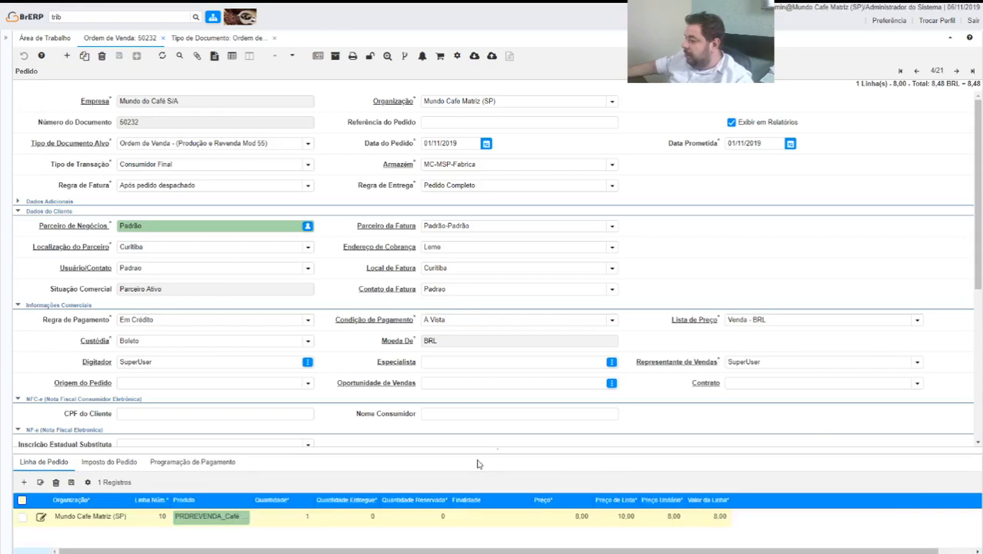
pyautogui.click(955, 71)
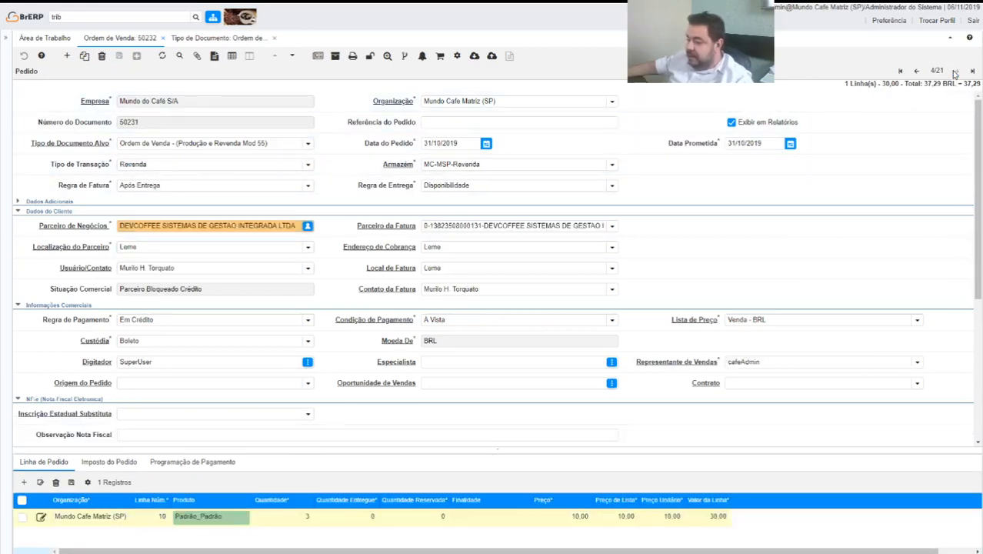
pyautogui.click(955, 71)
pyautogui.click(954, 70)
pyautogui.click(955, 71)
pyautogui.click(955, 71)
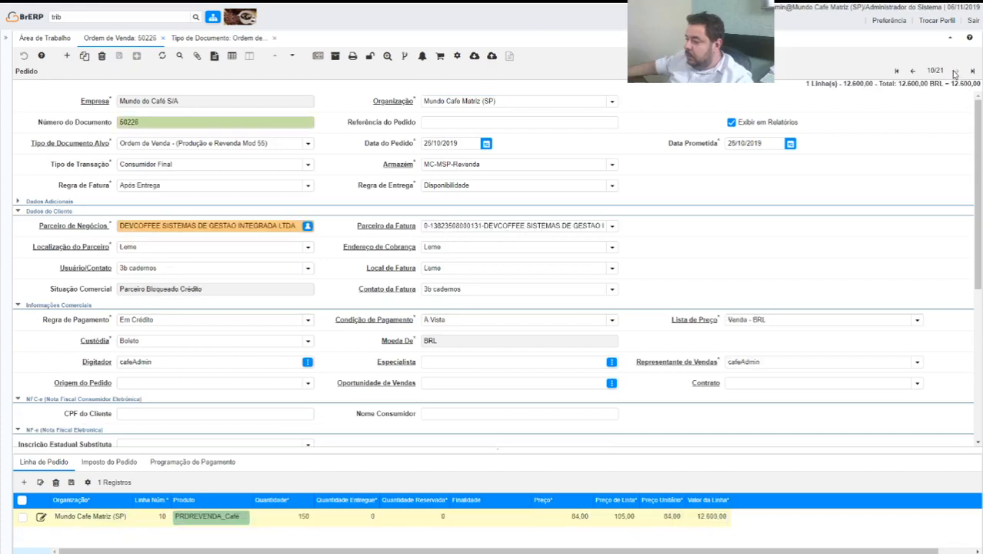
pyautogui.click(955, 70)
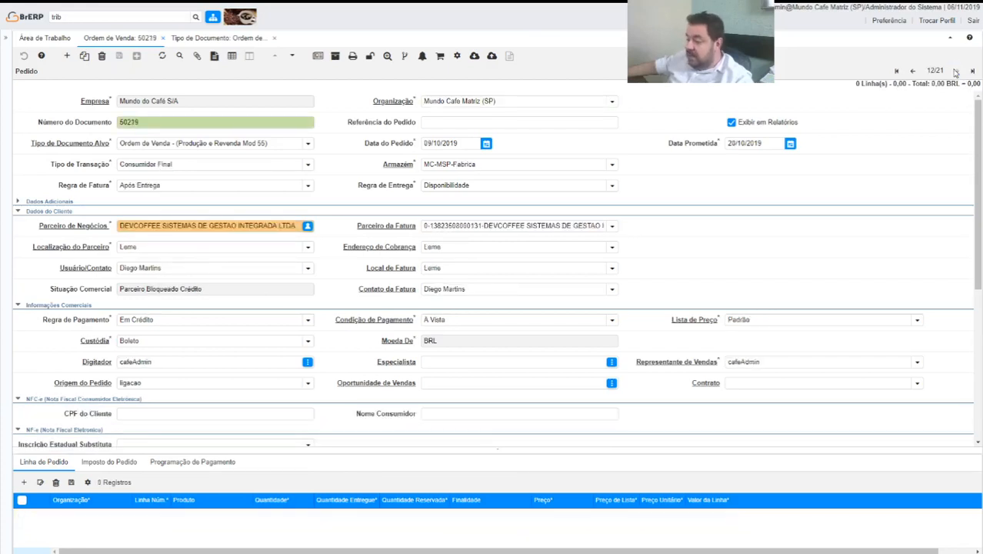
pyautogui.click(955, 71)
pyautogui.click(955, 71)
pyautogui.click(955, 71)
pyautogui.click(955, 70)
pyautogui.click(955, 71)
pyautogui.click(955, 71)
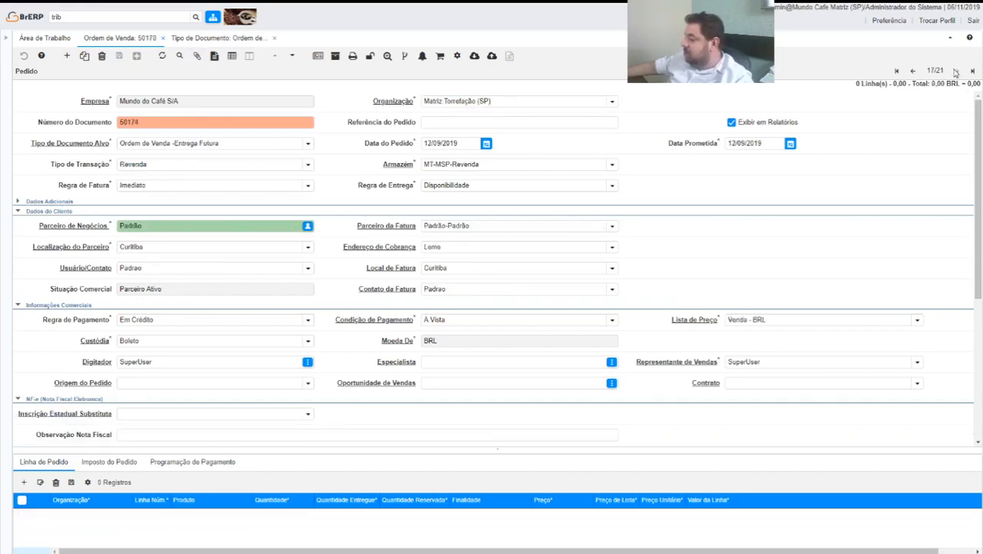
pyautogui.click(955, 71)
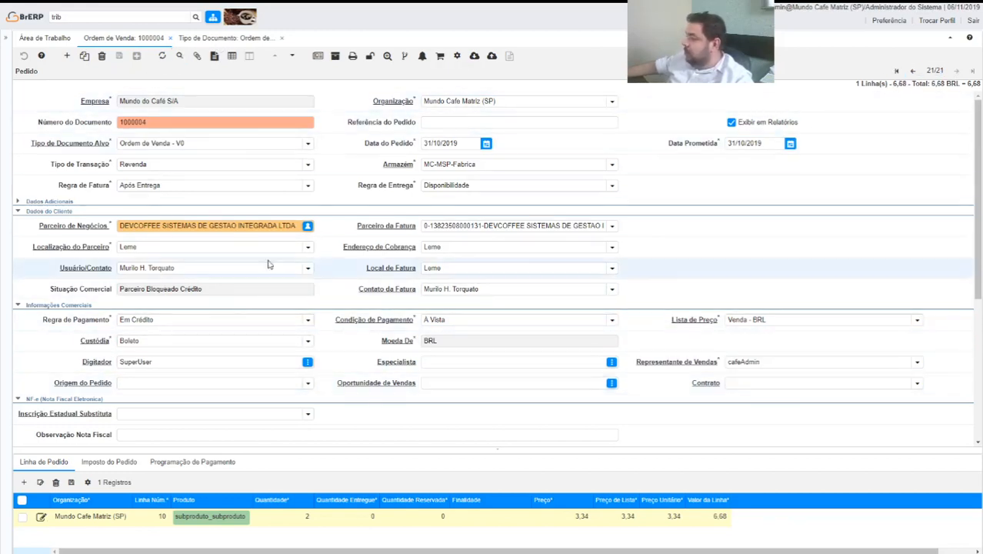
pyautogui.click(898, 72)
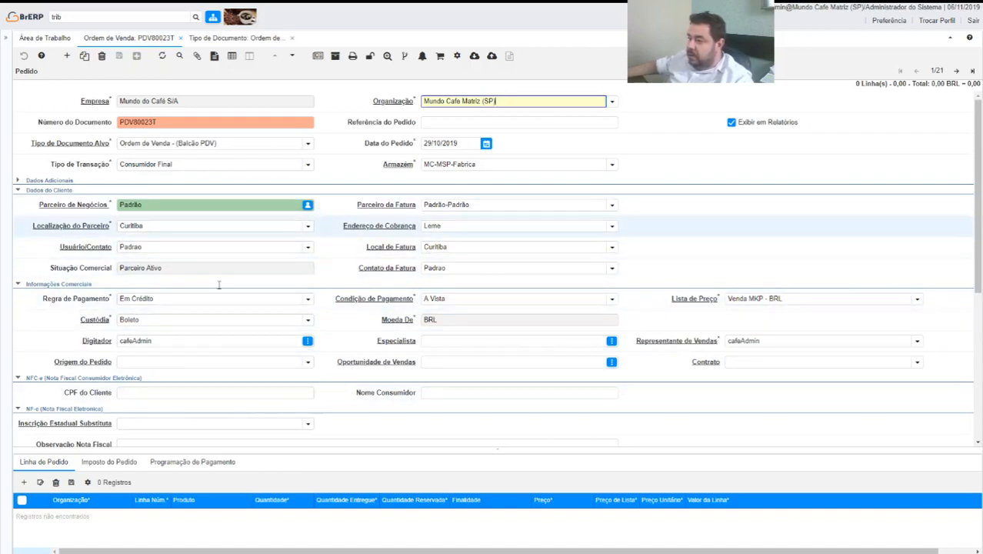
# Step: Set the order's Parceiro de Negócios to DEVCOFFEE SISTEMAS DE GESTAO INTEGRADA LTDA with contact 3b cadernos and save the header
pyautogui.click(171, 204)
pyautogui.write('d')
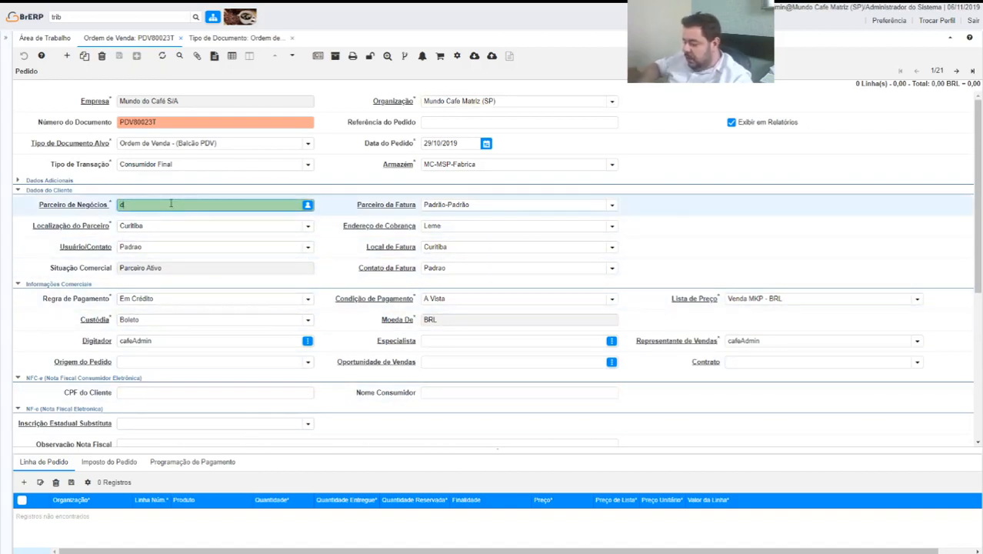
pyautogui.write('ev')
pyautogui.press('Tab')
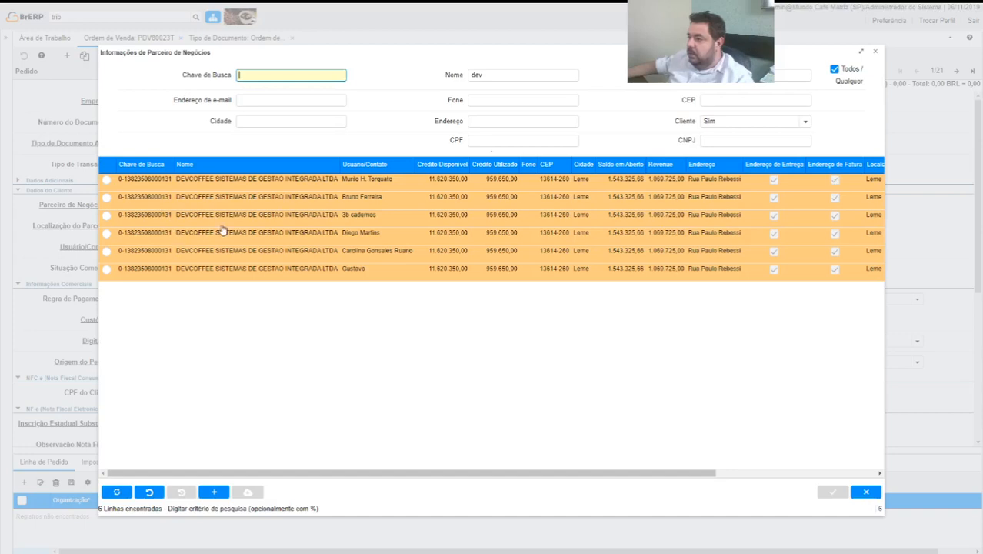
pyautogui.doubleClick(221, 223)
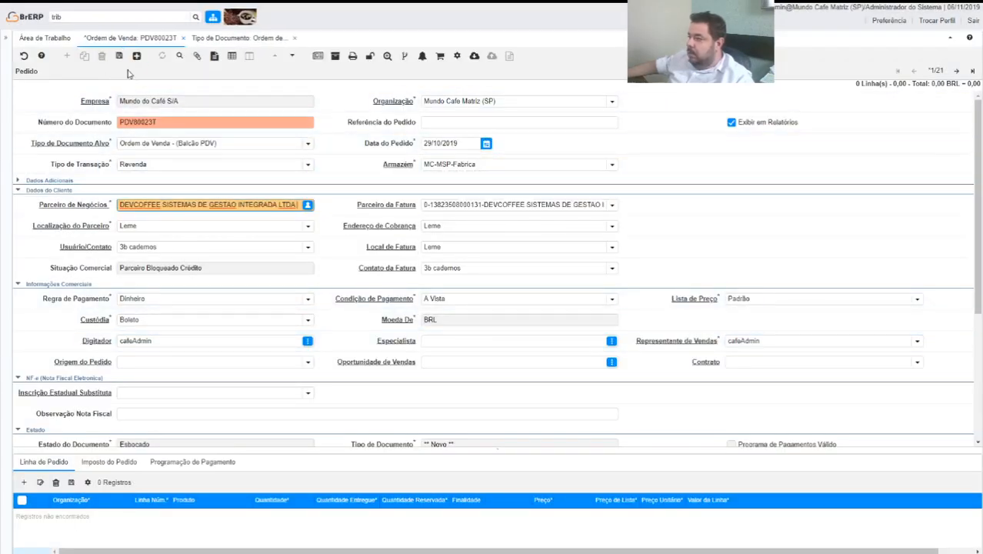
pyautogui.click(119, 56)
# Step: Insert an order line for product PRDREVENDA, Café Gourmet Santa Mônica em Grãos 250g, and dismiss the stock message
pyautogui.doubleClick(32, 466)
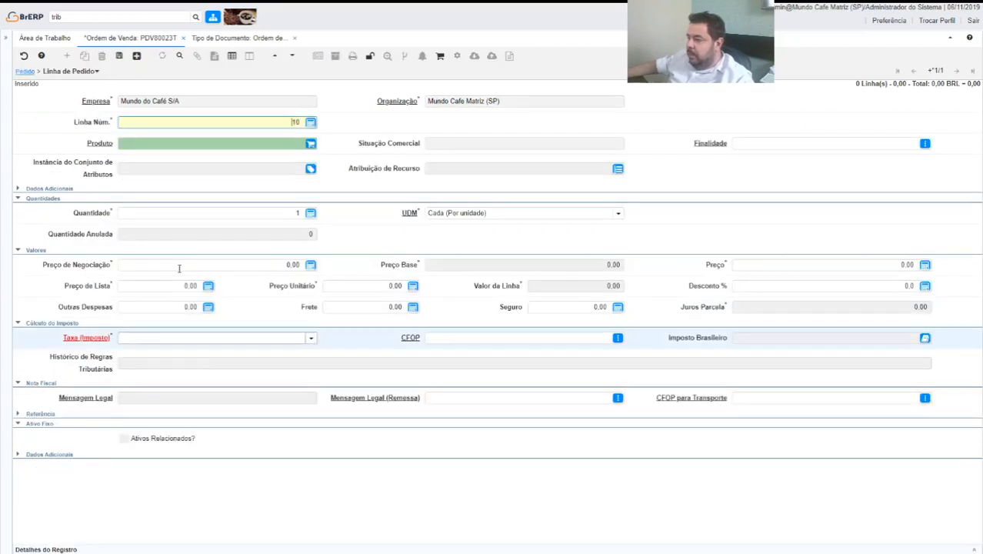
pyautogui.click(132, 143)
pyautogui.write('prd')
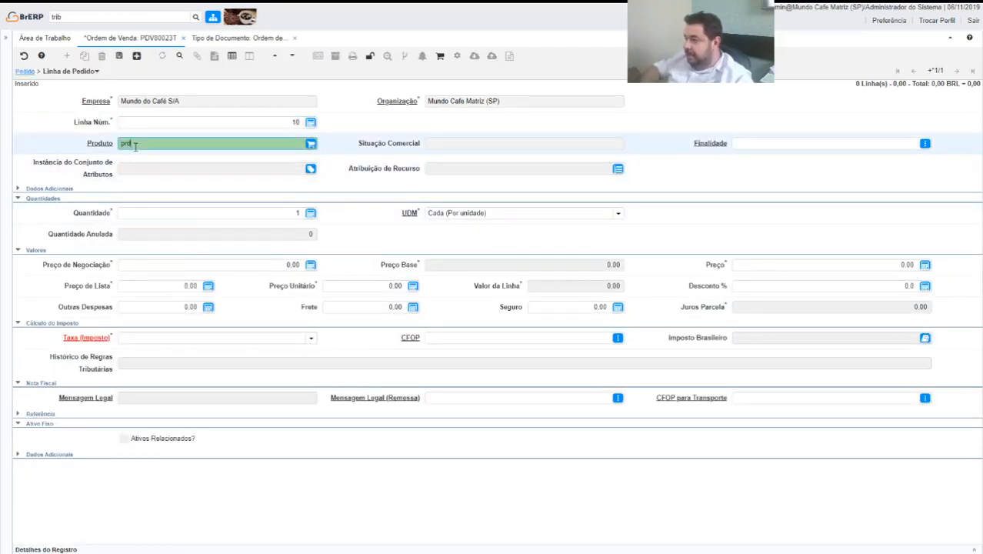
pyautogui.press('Tab')
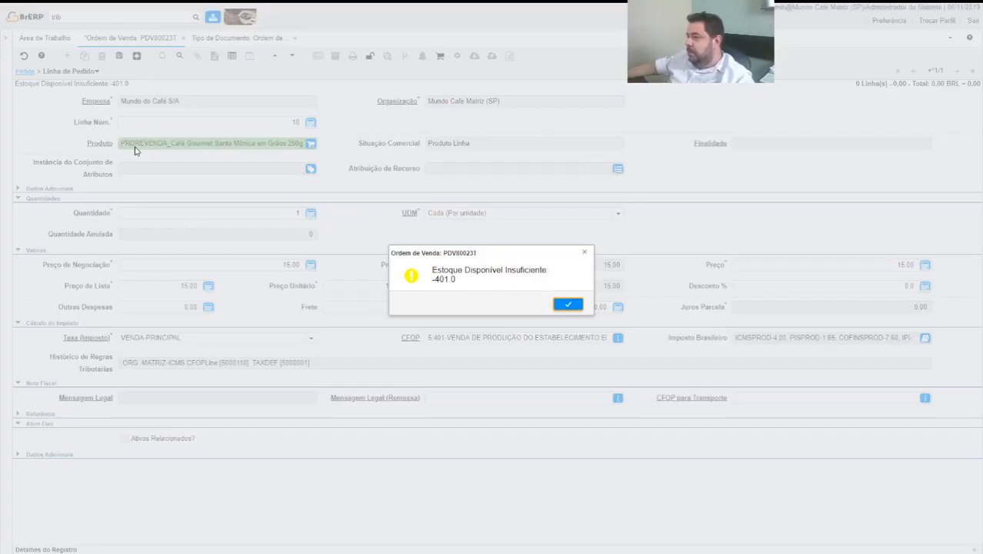
pyautogui.click(560, 302)
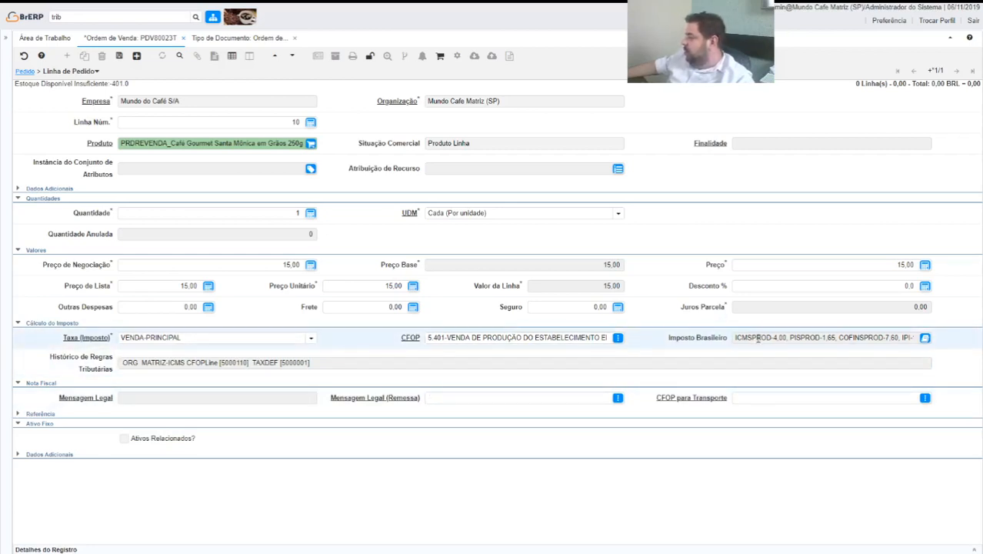
# Step: Open the line's VENDA-PRINCIPAL tax record and search for the taxes that have it as Imposto Pai
pyautogui.click(76, 344)
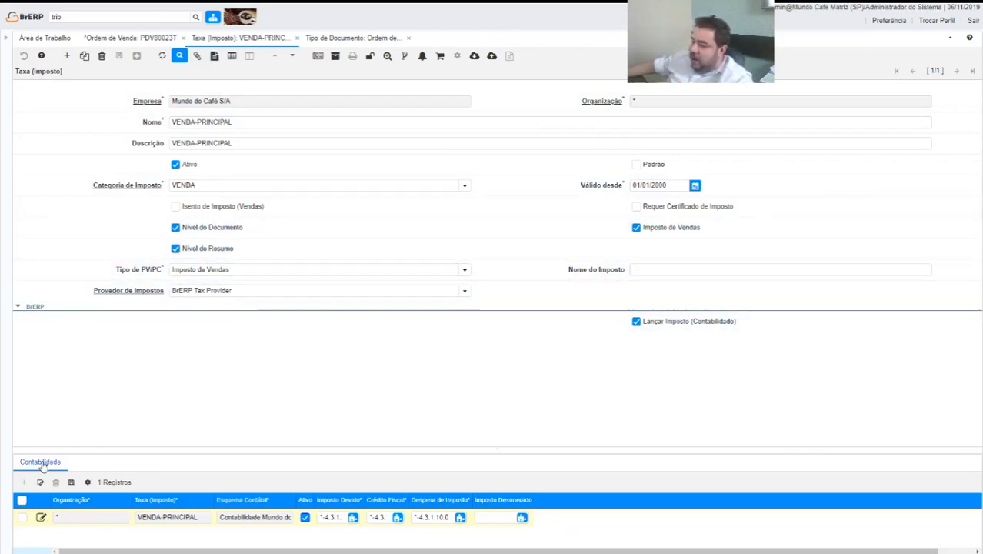
pyautogui.click(170, 60)
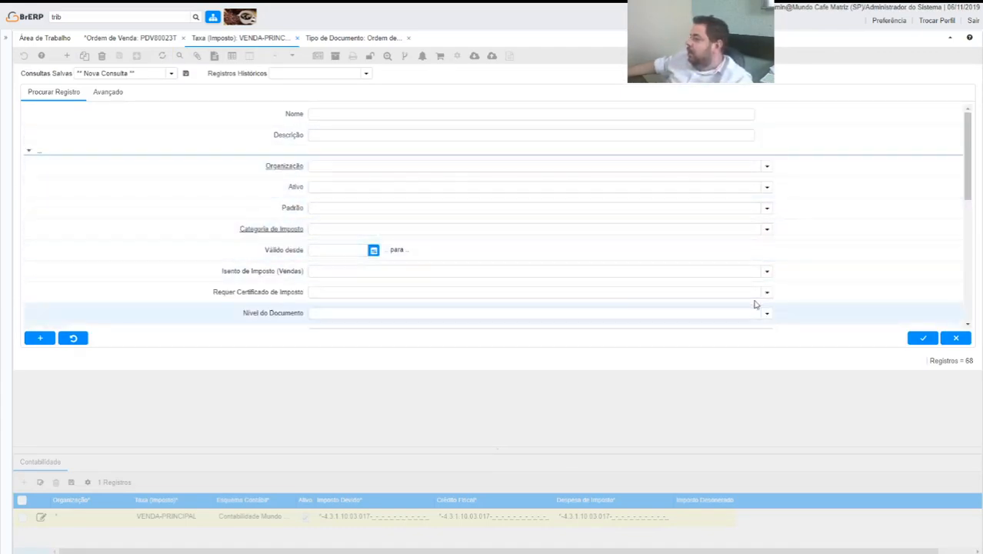
pyautogui.scroll(-1, 770, 254)
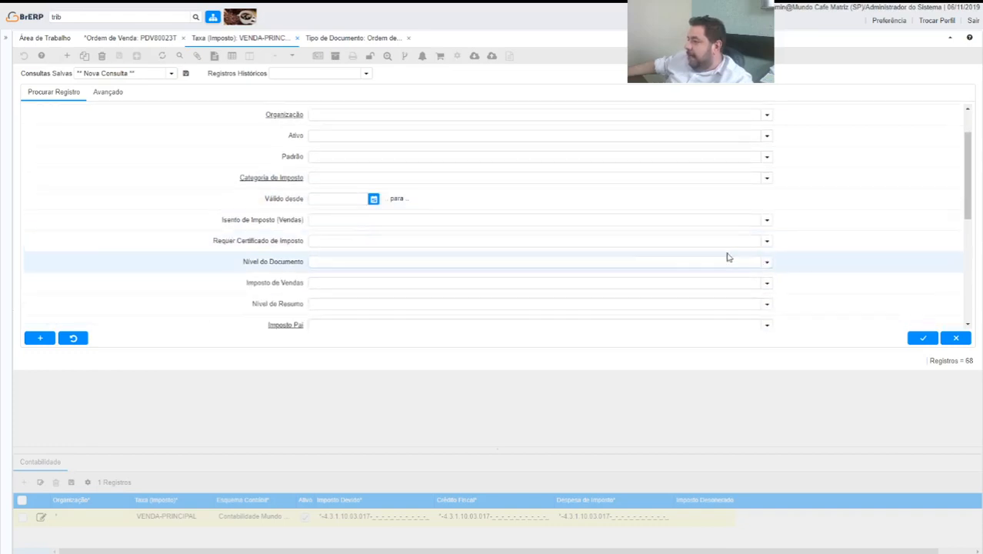
pyautogui.click(767, 304)
pyautogui.click(769, 288)
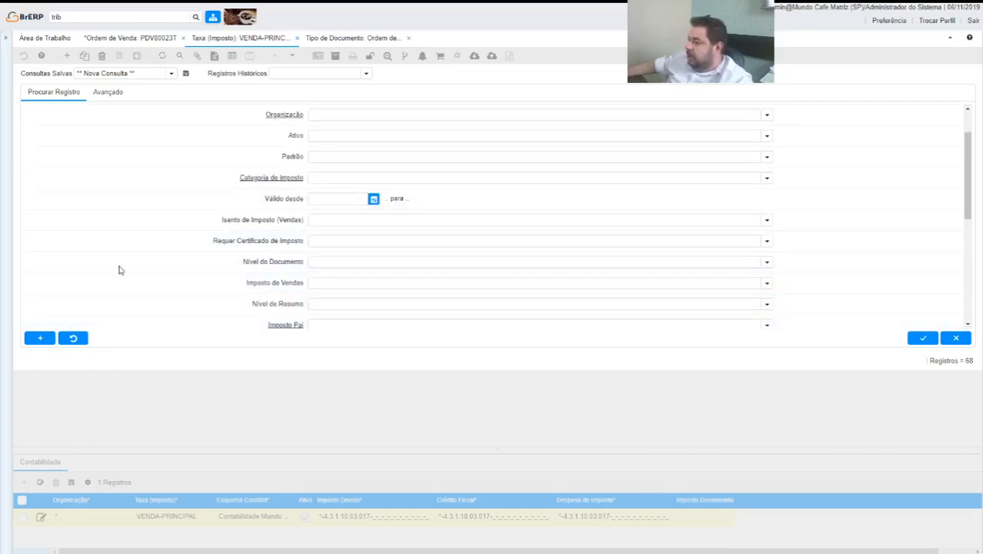
pyautogui.scroll(2, 530, 233)
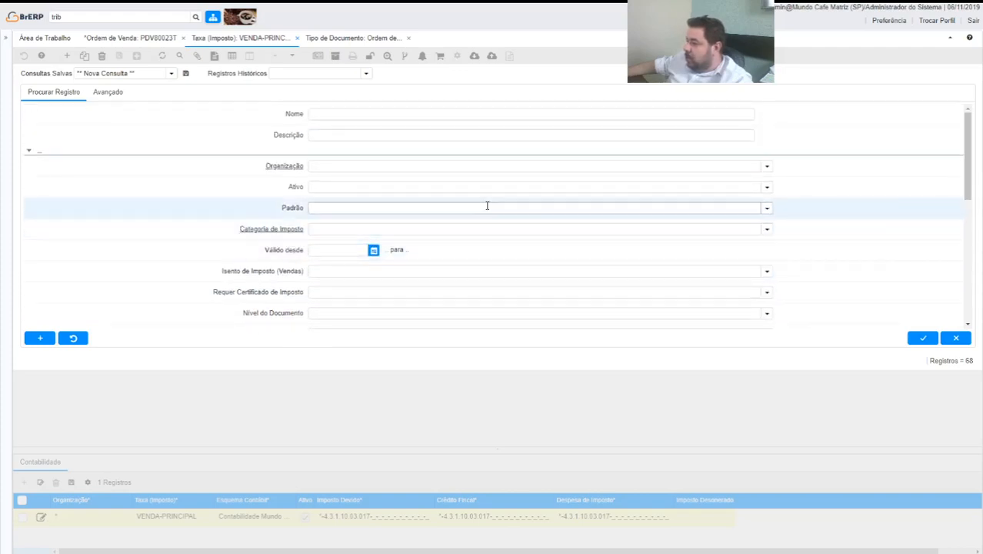
pyautogui.scroll(-1, 488, 207)
pyautogui.scroll(-6, 488, 200)
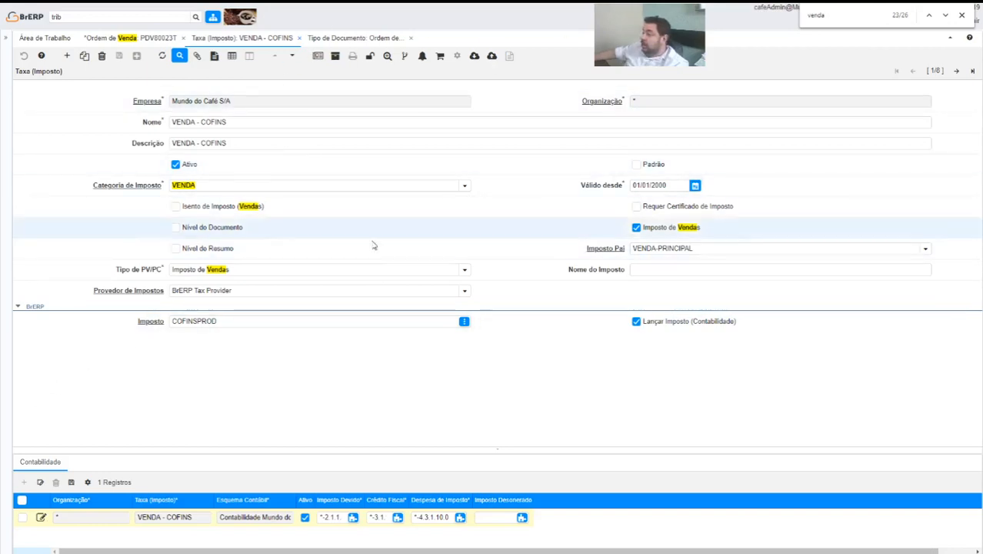
# Step: Browse the child taxes of VENDA-PRINCIPAL through the last record, comparing their Imposto settings, and go back to VENDA - FCTST
pyautogui.click(958, 71)
pyautogui.click(958, 71)
pyautogui.click(957, 71)
pyautogui.click(956, 71)
pyautogui.click(956, 71)
pyautogui.click(956, 71)
pyautogui.click(955, 71)
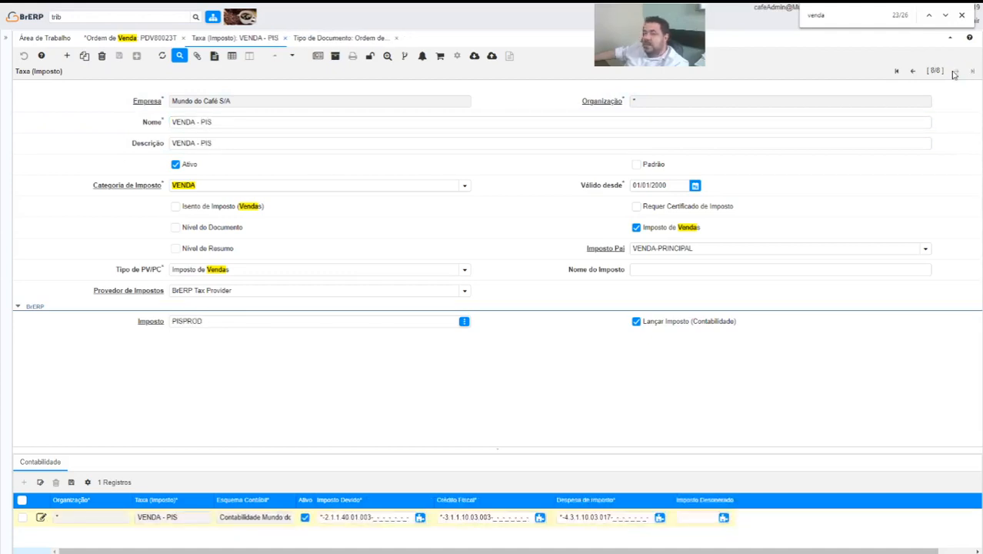
pyautogui.click(913, 71)
pyautogui.click(913, 70)
pyautogui.click(913, 70)
pyautogui.click(913, 71)
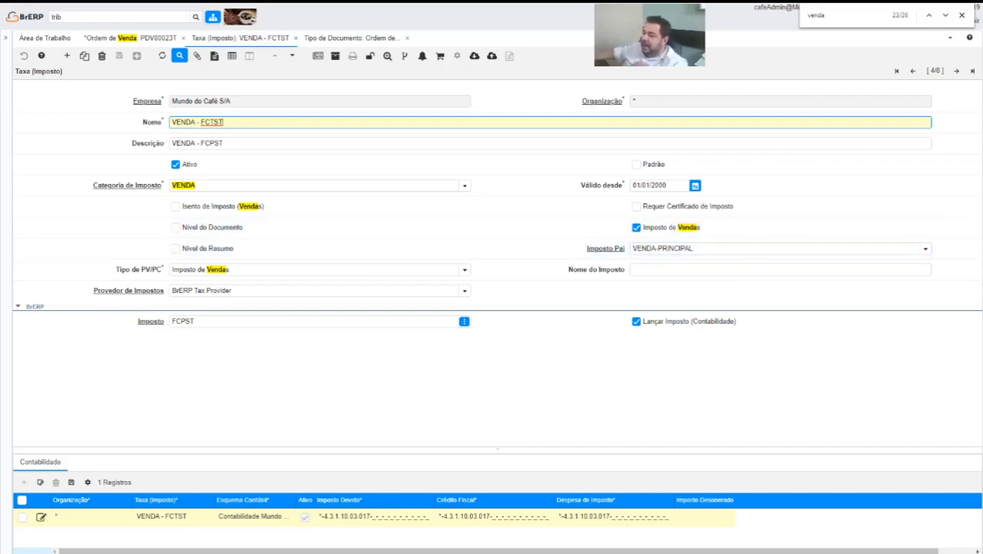
# Step: Examine the Contabilidade accounts of VENDA - FCTST, step back through FCP and DIFAL, and examine the accounts of VENDA - COFINS
pyautogui.click(50, 464)
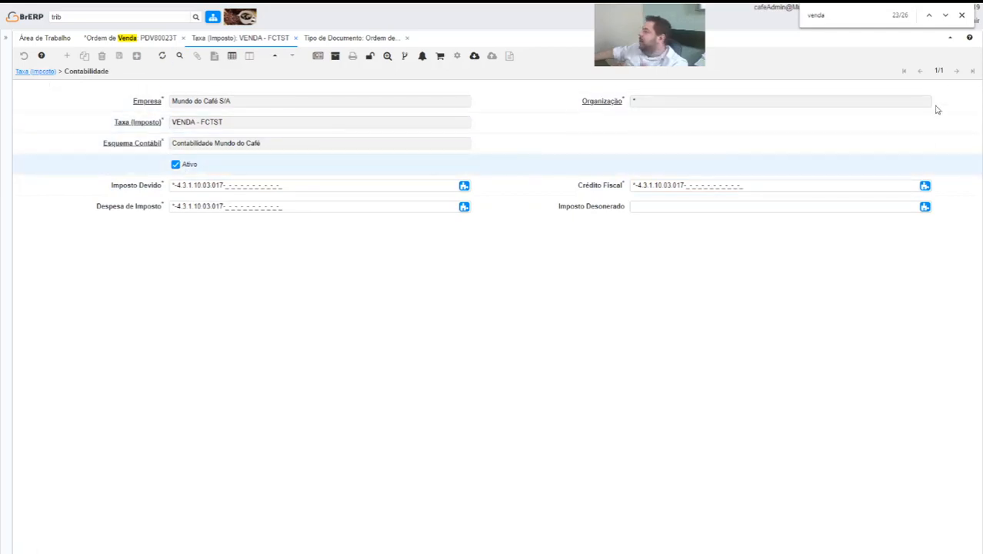
pyautogui.click(944, 70)
pyautogui.click(914, 71)
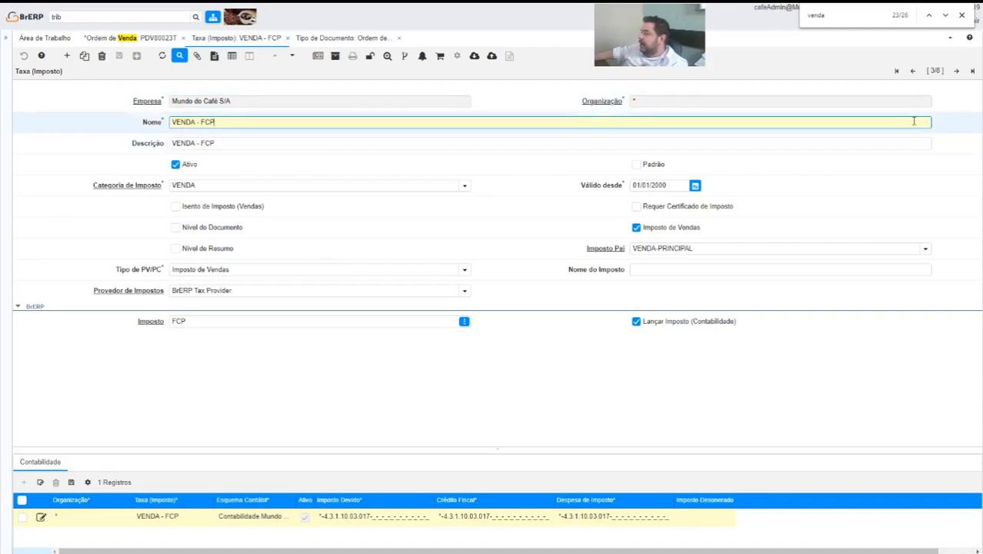
pyautogui.click(914, 71)
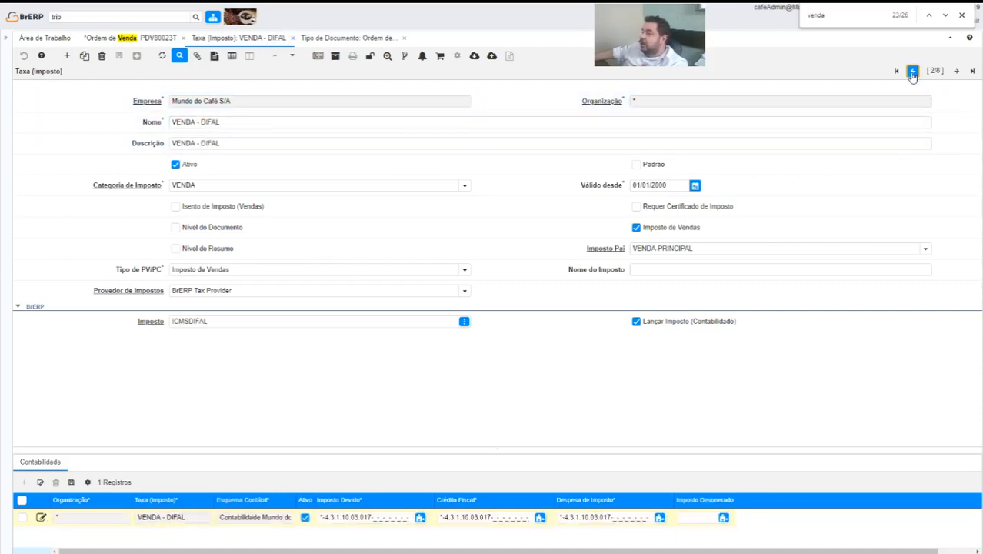
pyautogui.click(914, 71)
pyautogui.click(39, 464)
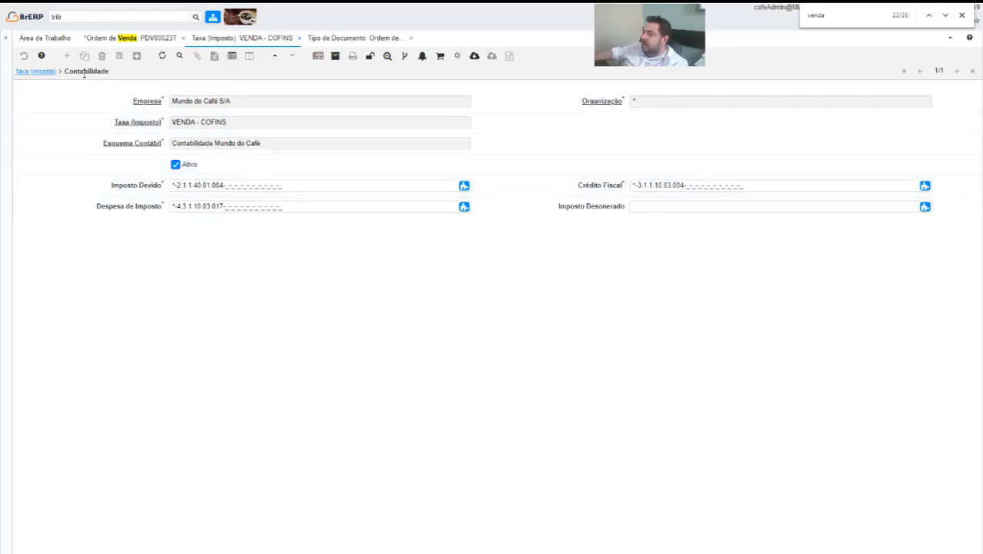
# Step: Close the Taxa (Imposto) and Tipo de Documento windows and save the PRDREVENDA order line
pyautogui.click(300, 38)
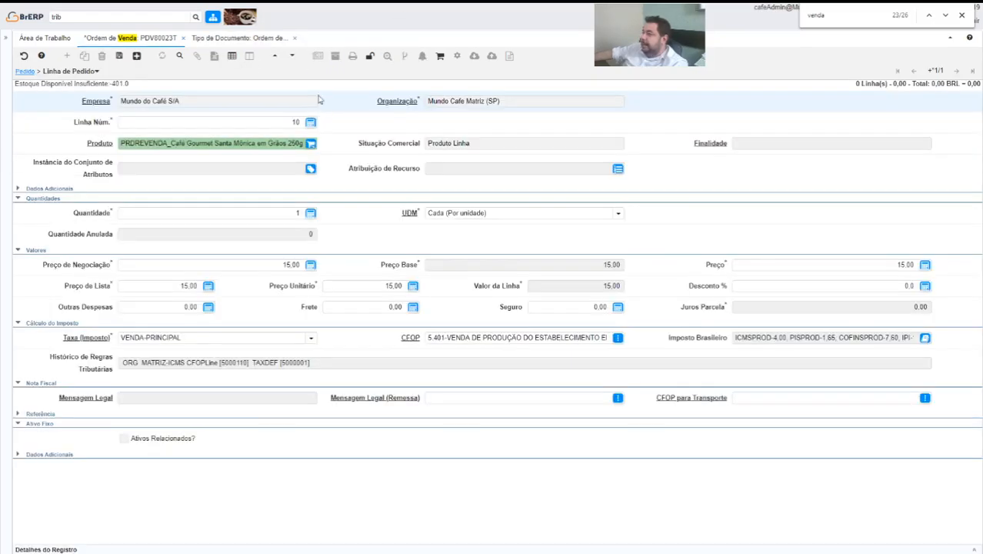
pyautogui.click(294, 39)
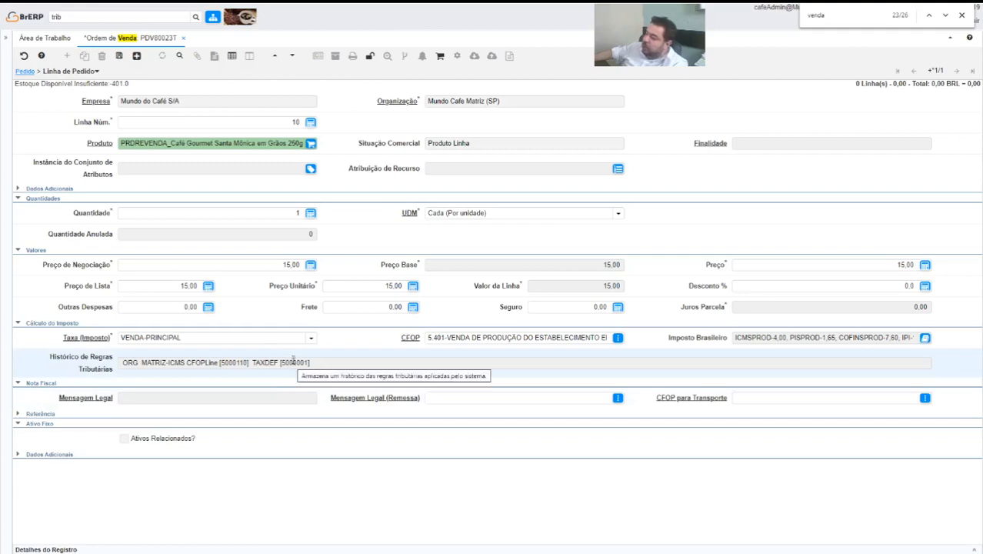
pyautogui.hotkey('alt', 's')
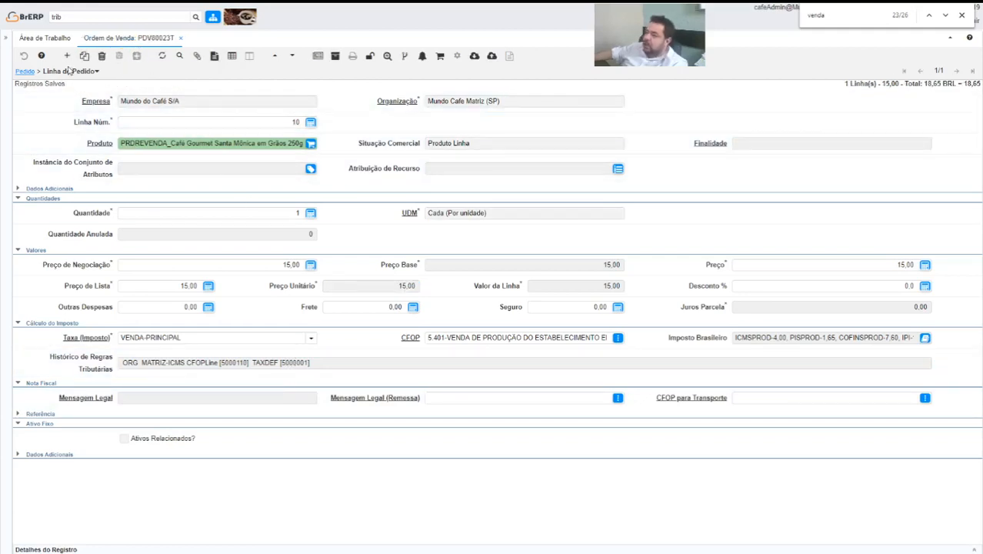
# Step: Add a second order line for product 1000130, Café Gourmet Santa Maria em Grãos 250g, dismiss the stock message, and save it
pyautogui.hotkey('alt', 'n')
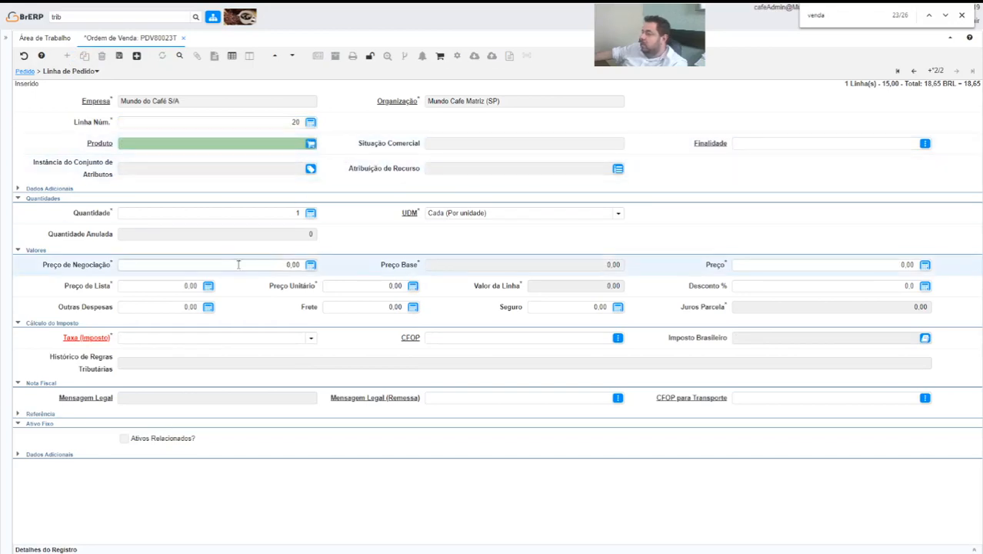
pyautogui.press('Return')
pyautogui.click(124, 495)
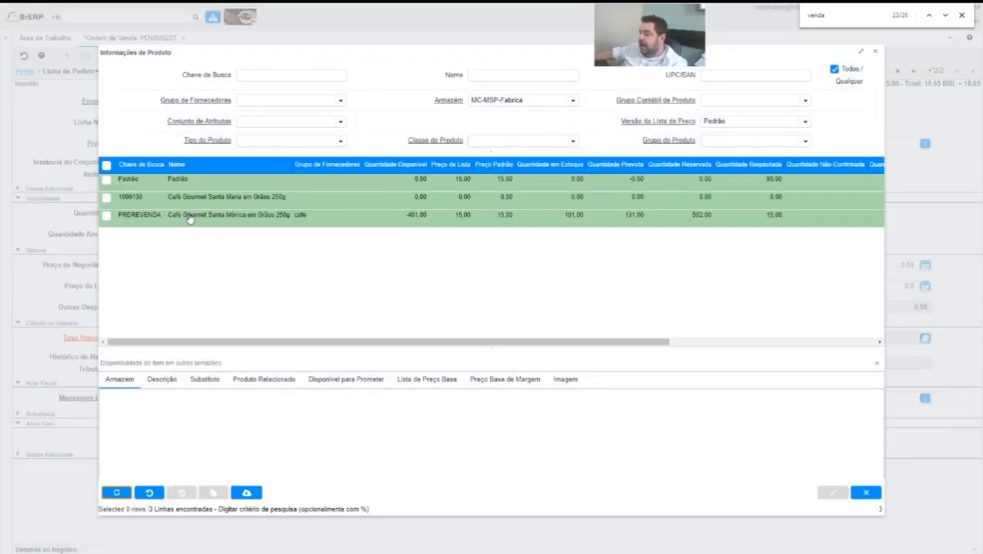
pyautogui.click(189, 199)
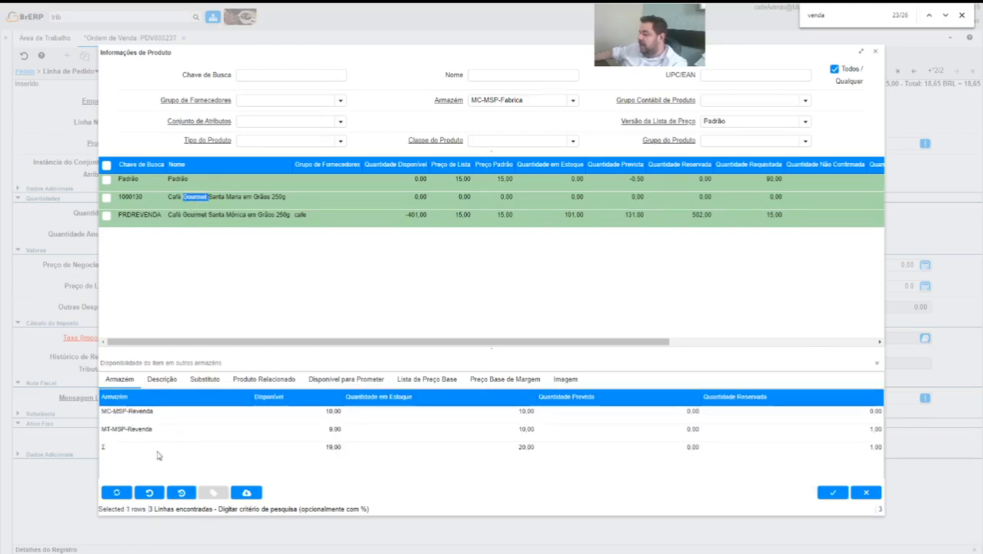
pyautogui.press('Return')
pyautogui.click(573, 301)
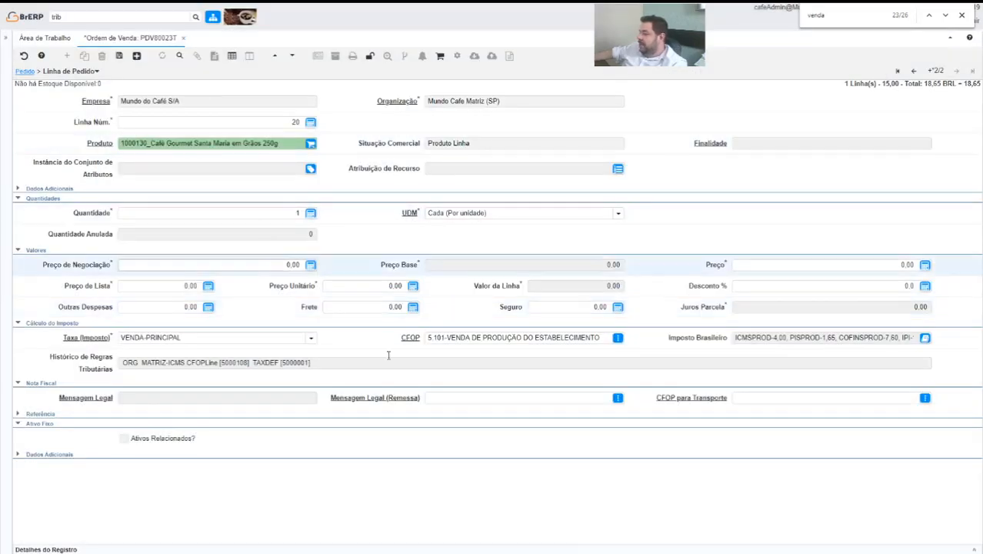
pyautogui.click(118, 55)
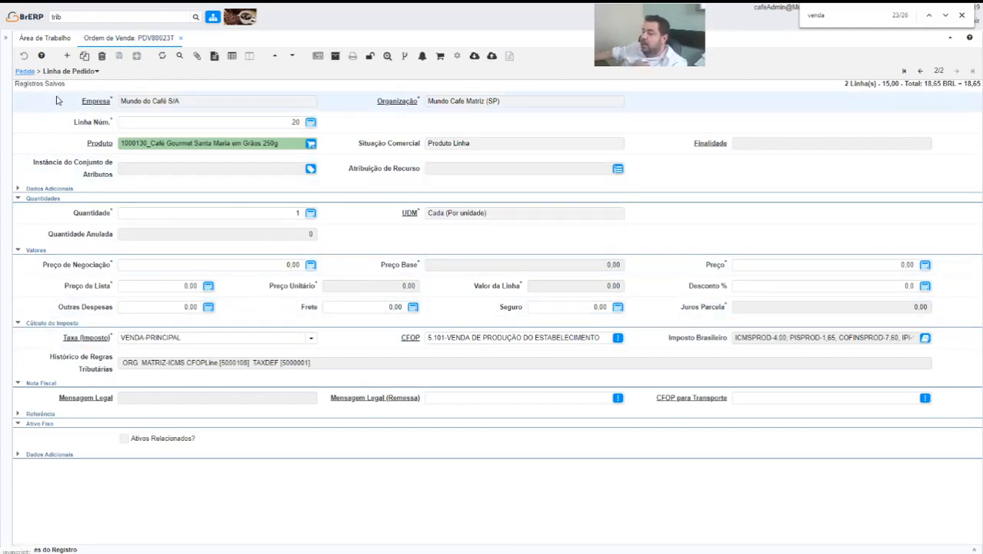
# Step: Return to the order header, search the application menu for "trib", and open Relatório de Análise Tributária
pyautogui.hotkey('alt', 'Up')
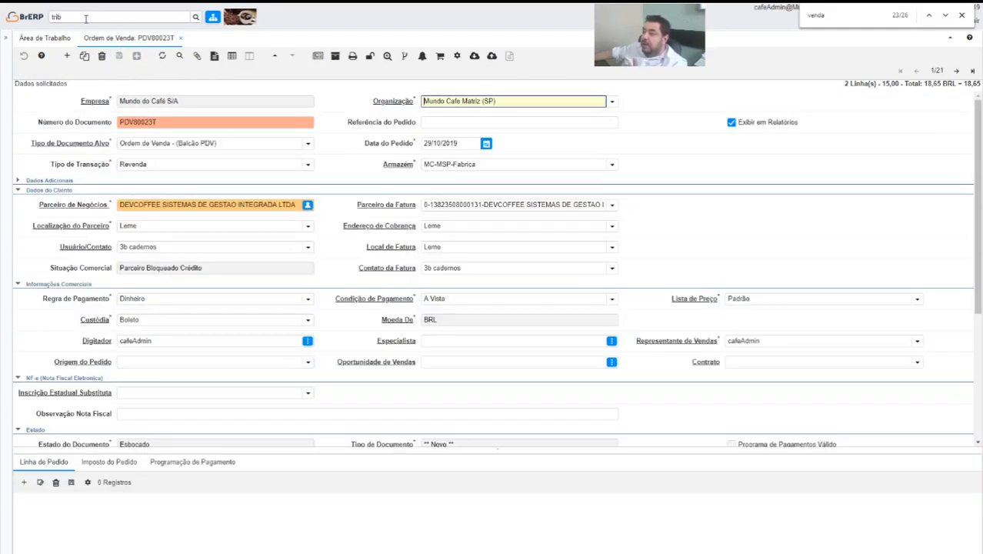
pyautogui.click(68, 14)
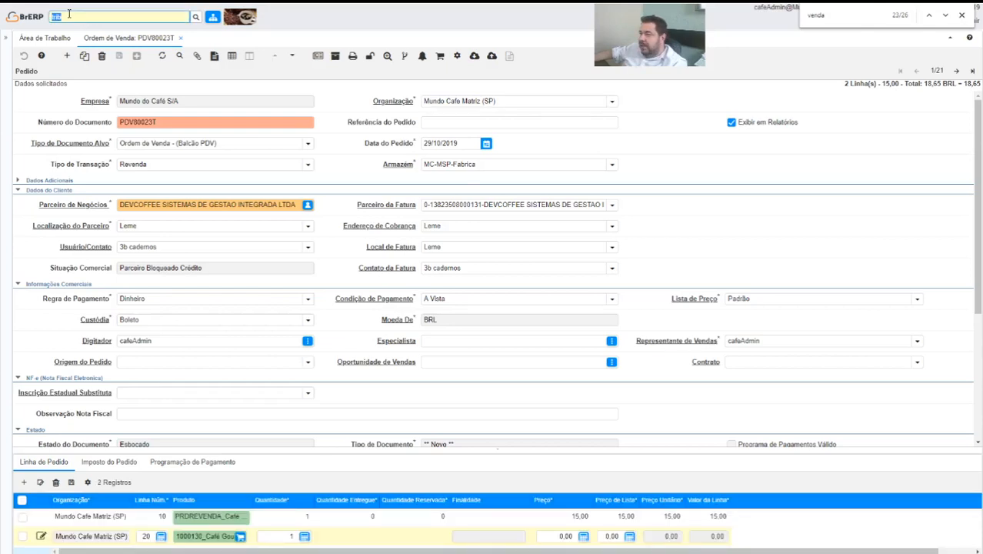
pyautogui.click(68, 15)
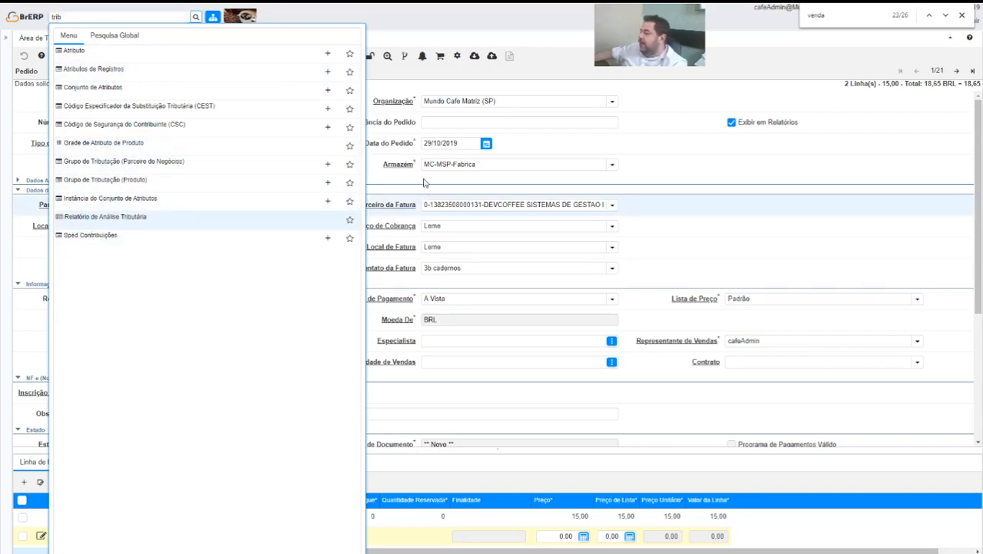
pyautogui.click(89, 219)
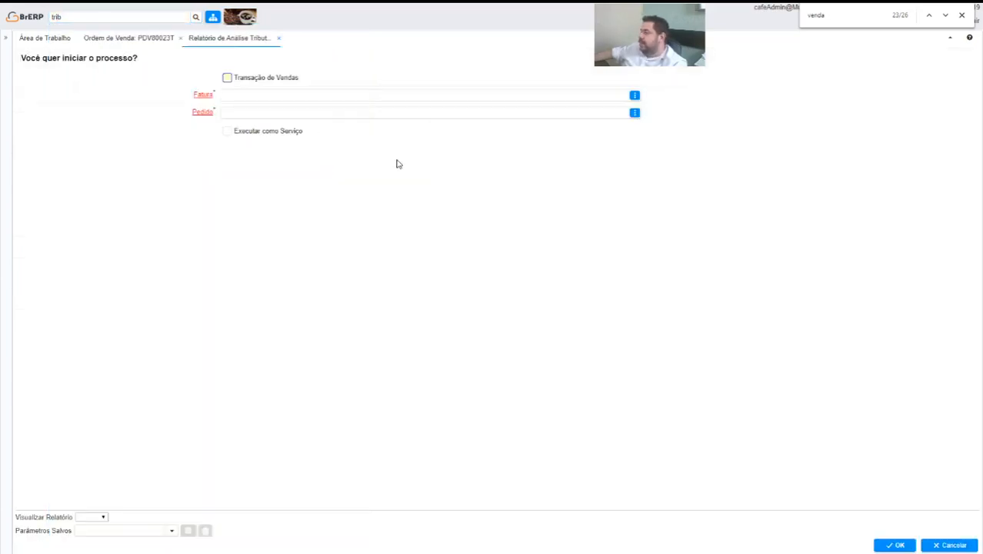
# Step: Copy the Número do Documento from the sales order and return to the tax analysis report parameters
pyautogui.click(140, 38)
pyautogui.doubleClick(169, 119)
pyautogui.hotkey('ctrl', 'c')
pyautogui.click(227, 38)
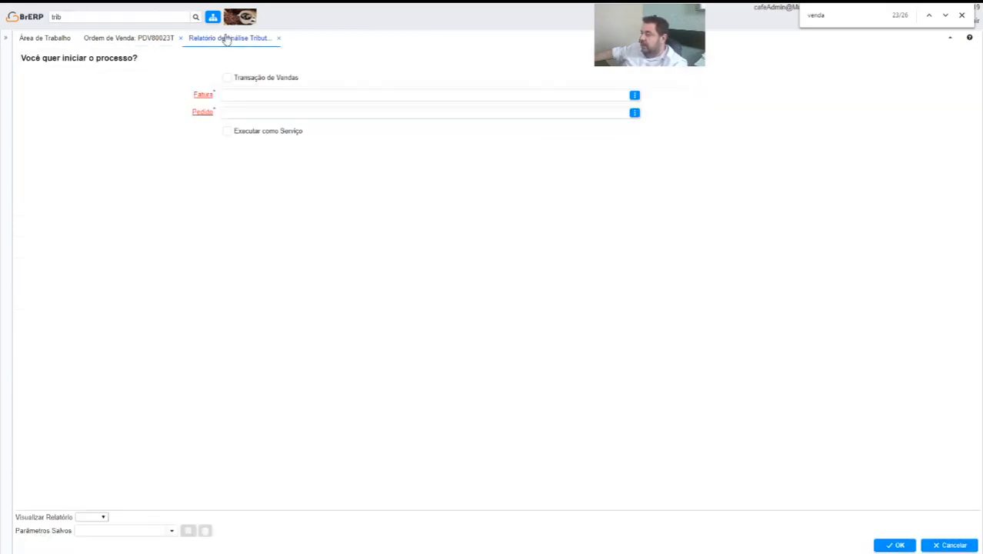
# Step: Enter the copied order number as the report's Pedido
pyautogui.click(254, 112)
pyautogui.hotkey('ctrl', 'v')
pyautogui.press('Tab')
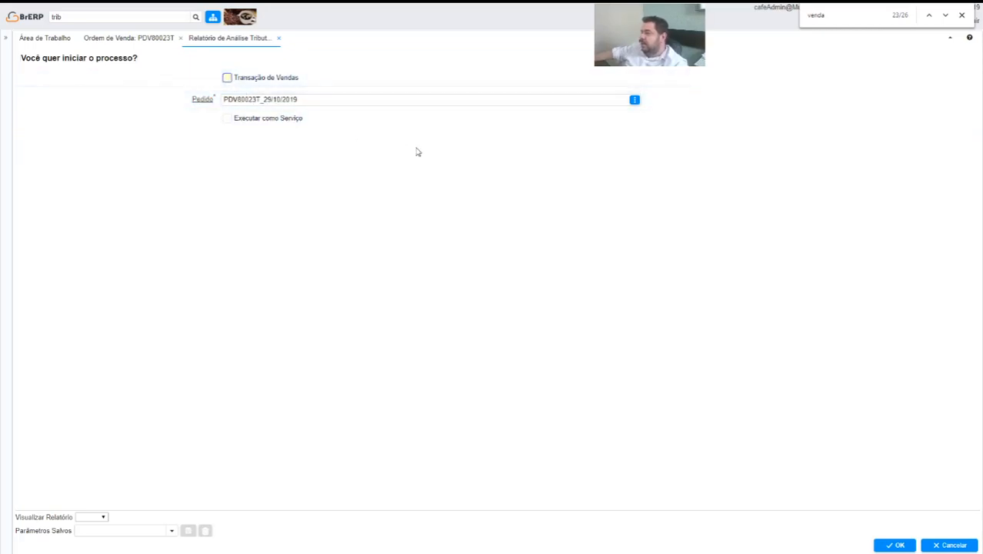
# Step: Enable Transação de Vendas, dismiss the mandatory fields message, and fill in Pedido with the copied order number again
pyautogui.click(877, 544)
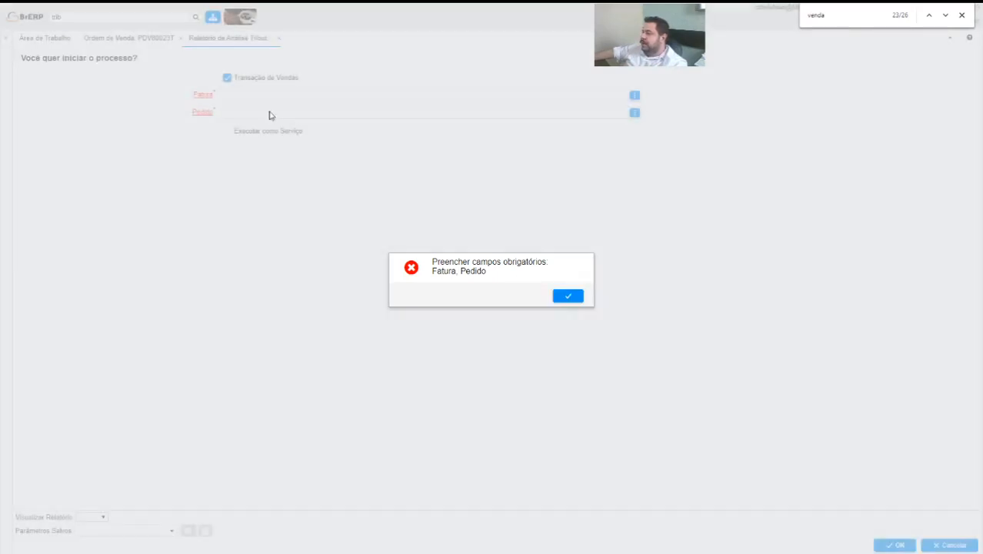
pyautogui.click(561, 296)
pyautogui.click(306, 113)
pyautogui.hotkey('ctrl', 'v')
pyautogui.press('Tab')
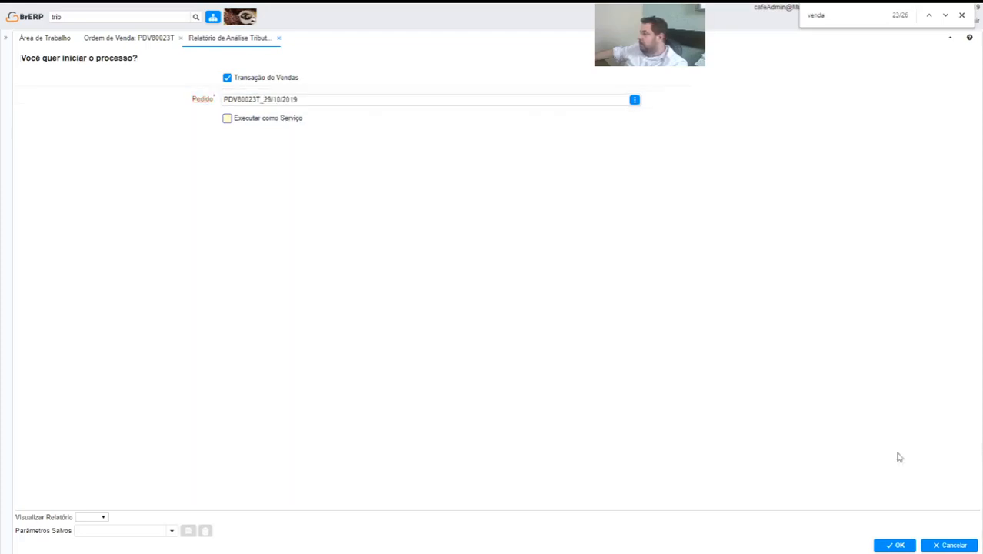
# Step: Run the tax analysis report for the selected order and examine the enlarged tax breakdown of both product lines
pyautogui.click(894, 545)
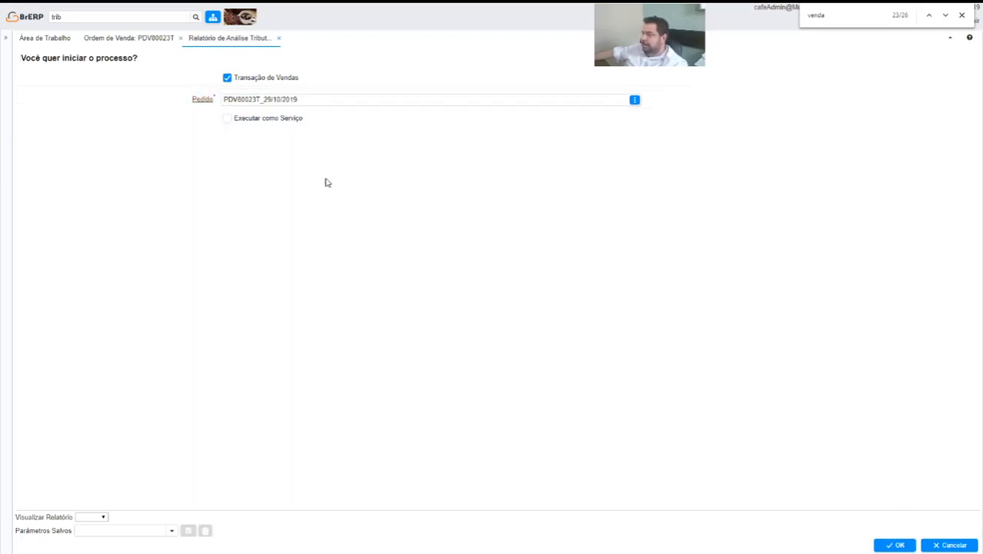
pyautogui.click(894, 545)
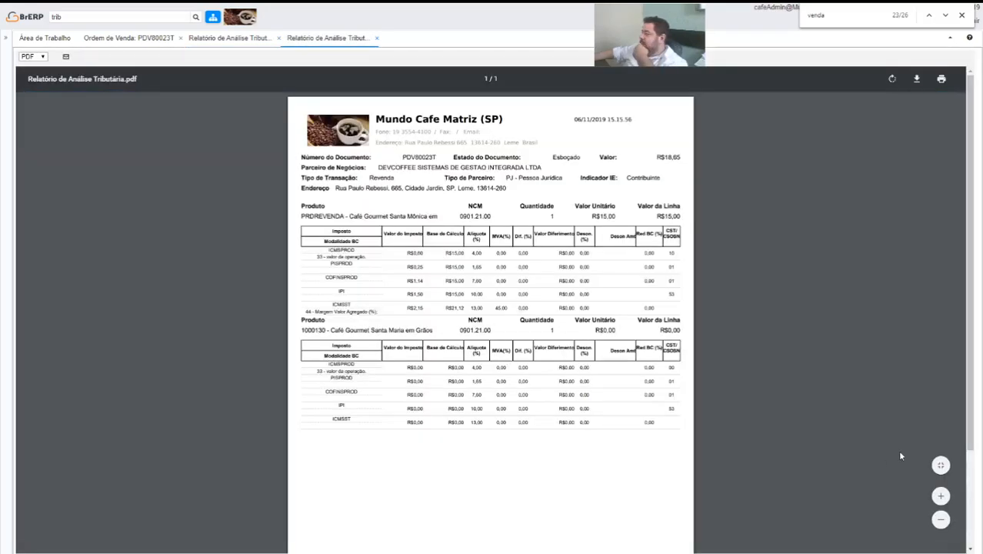
pyautogui.click(941, 495)
pyautogui.click(940, 495)
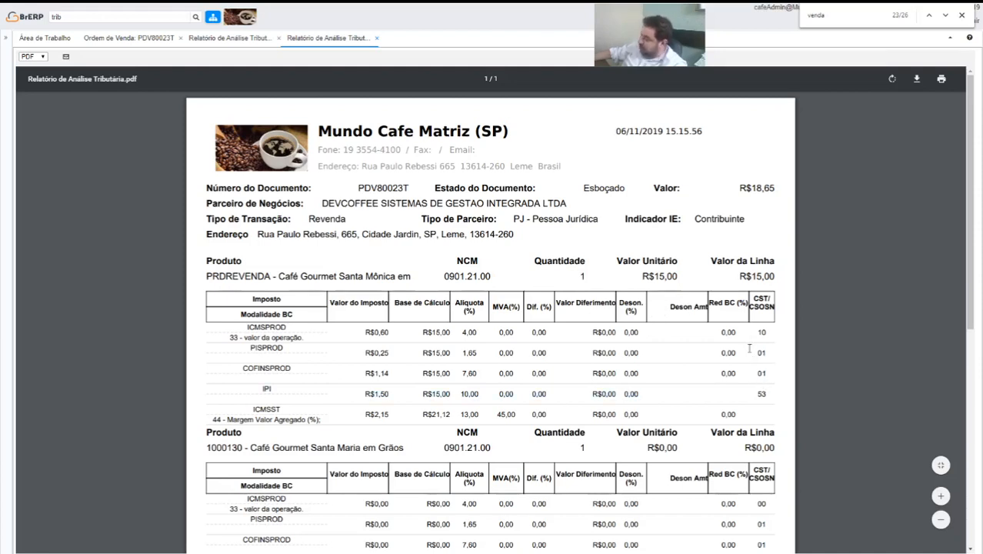
pyautogui.scroll(-1, 723, 347)
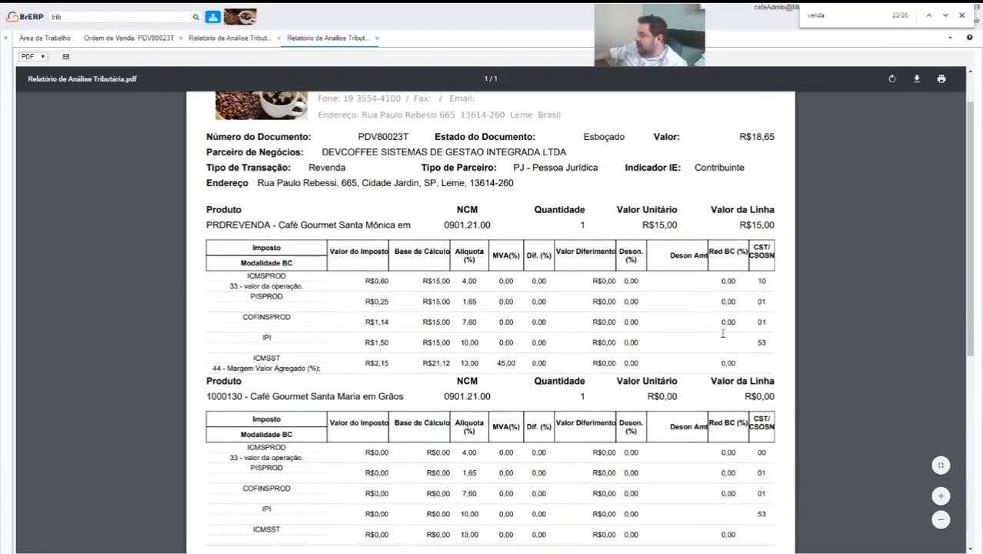
pyautogui.scroll(-4, 746, 331)
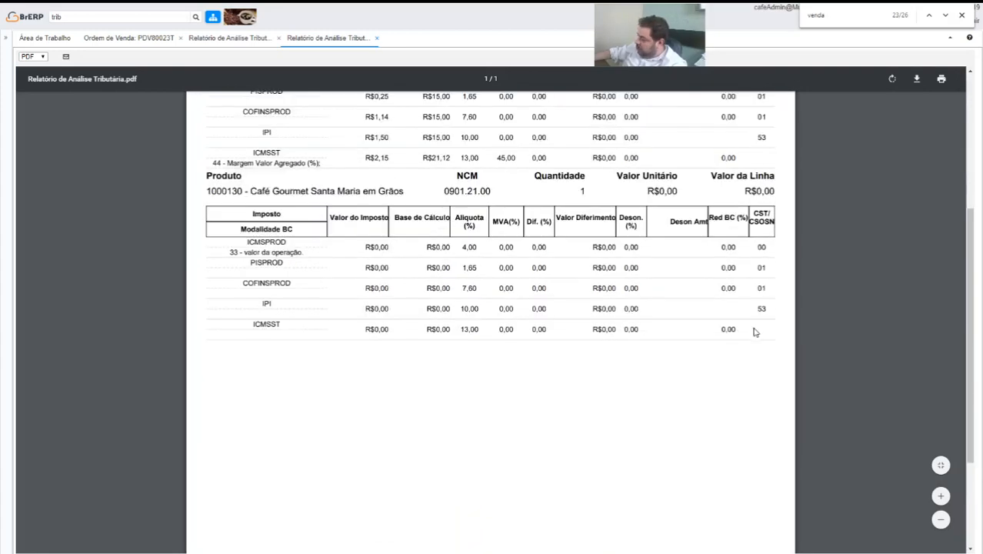
pyautogui.scroll(2, 716, 330)
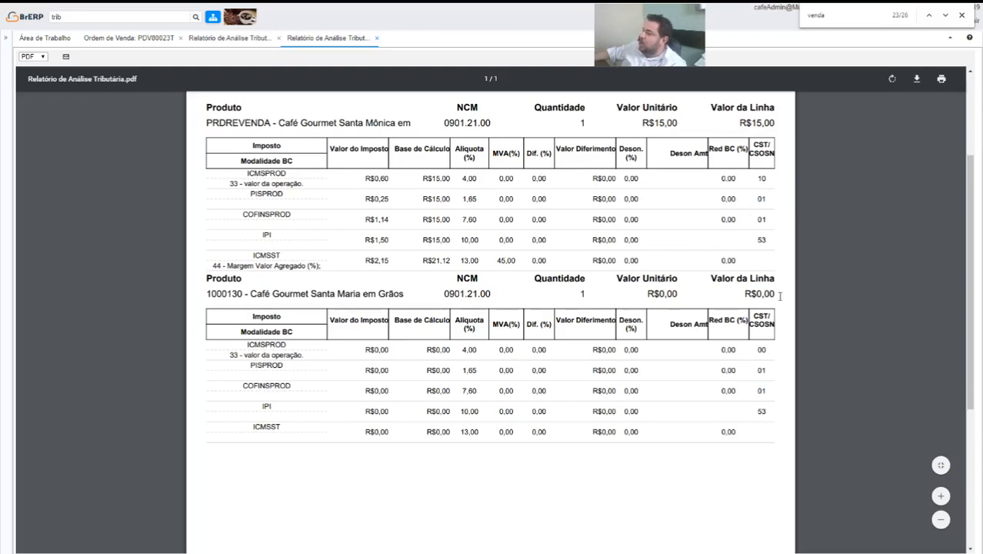
# Step: Close the generated report, the Relatório de Análise Tributária process window and the Ordem de Venda window
pyautogui.click(377, 38)
pyautogui.click(279, 38)
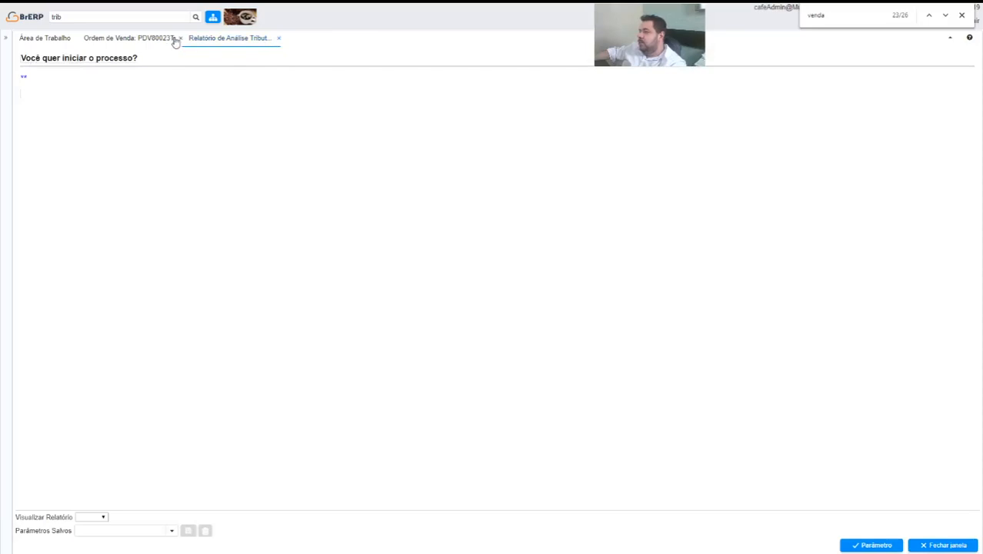
pyautogui.click(180, 37)
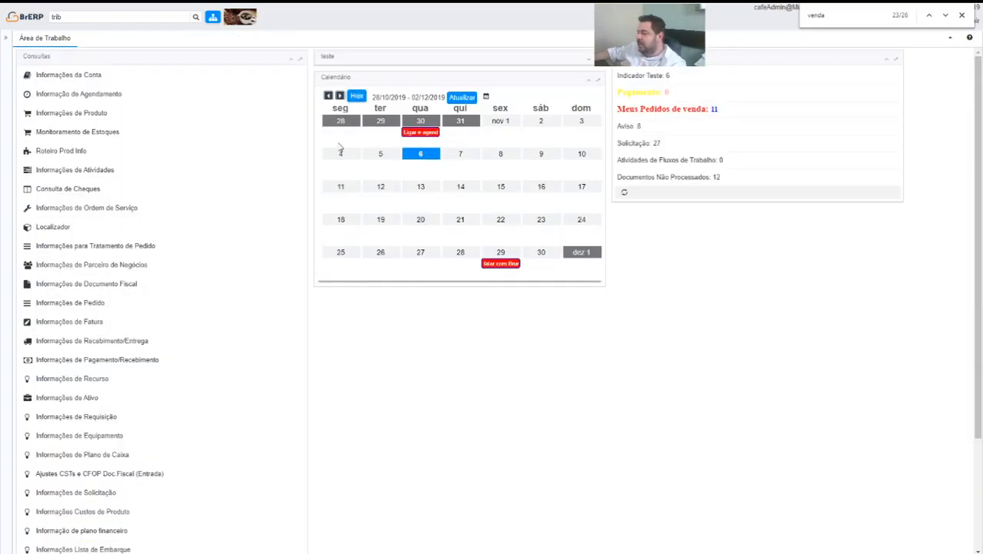